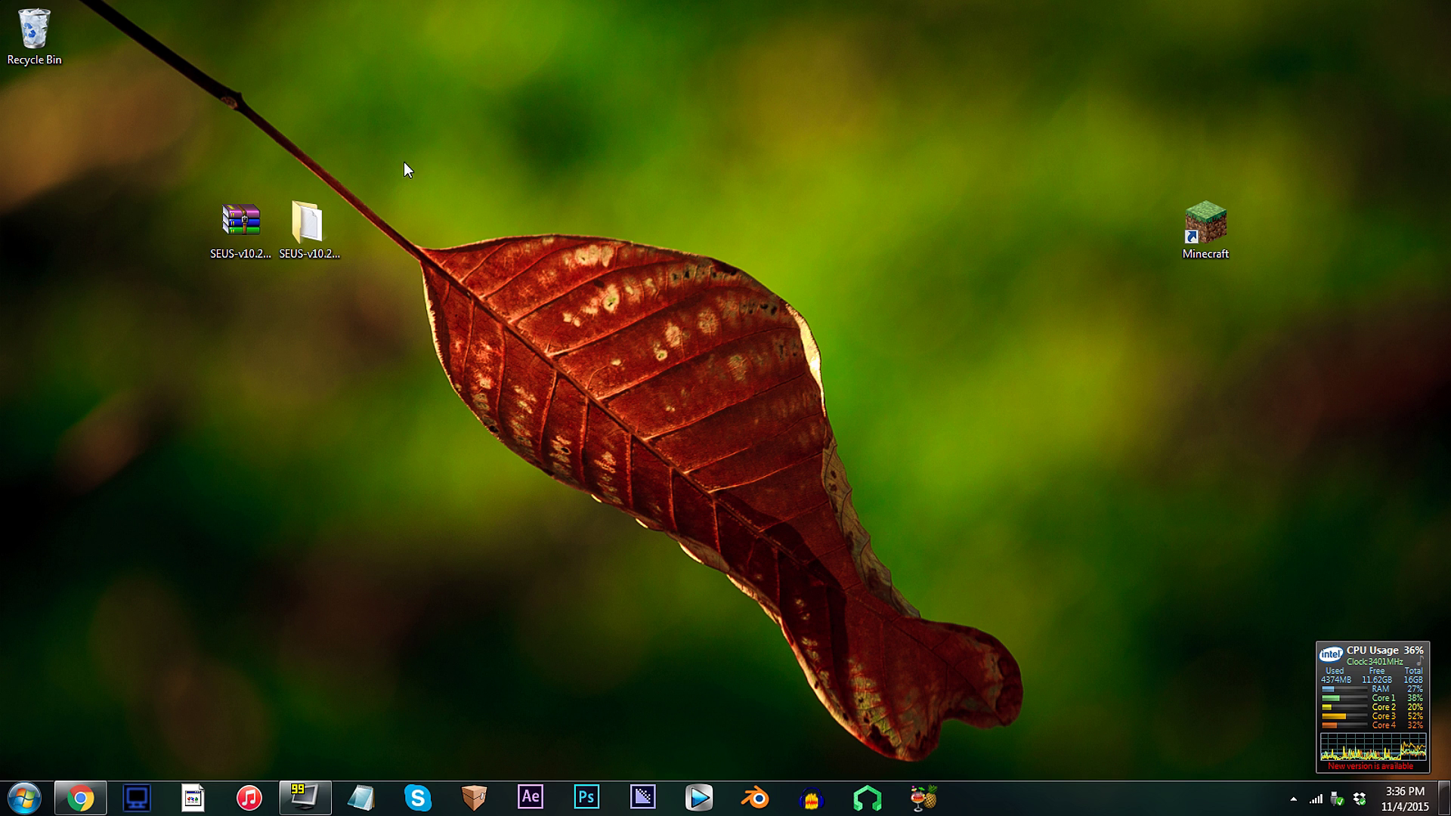
Open gbuffers_terrain.fsh from the shaders folder inside the SEUS-v10.2-Preview-1-Ultra folder on the desktop
{"action": "double_click", "coordinate": [316, 207]}
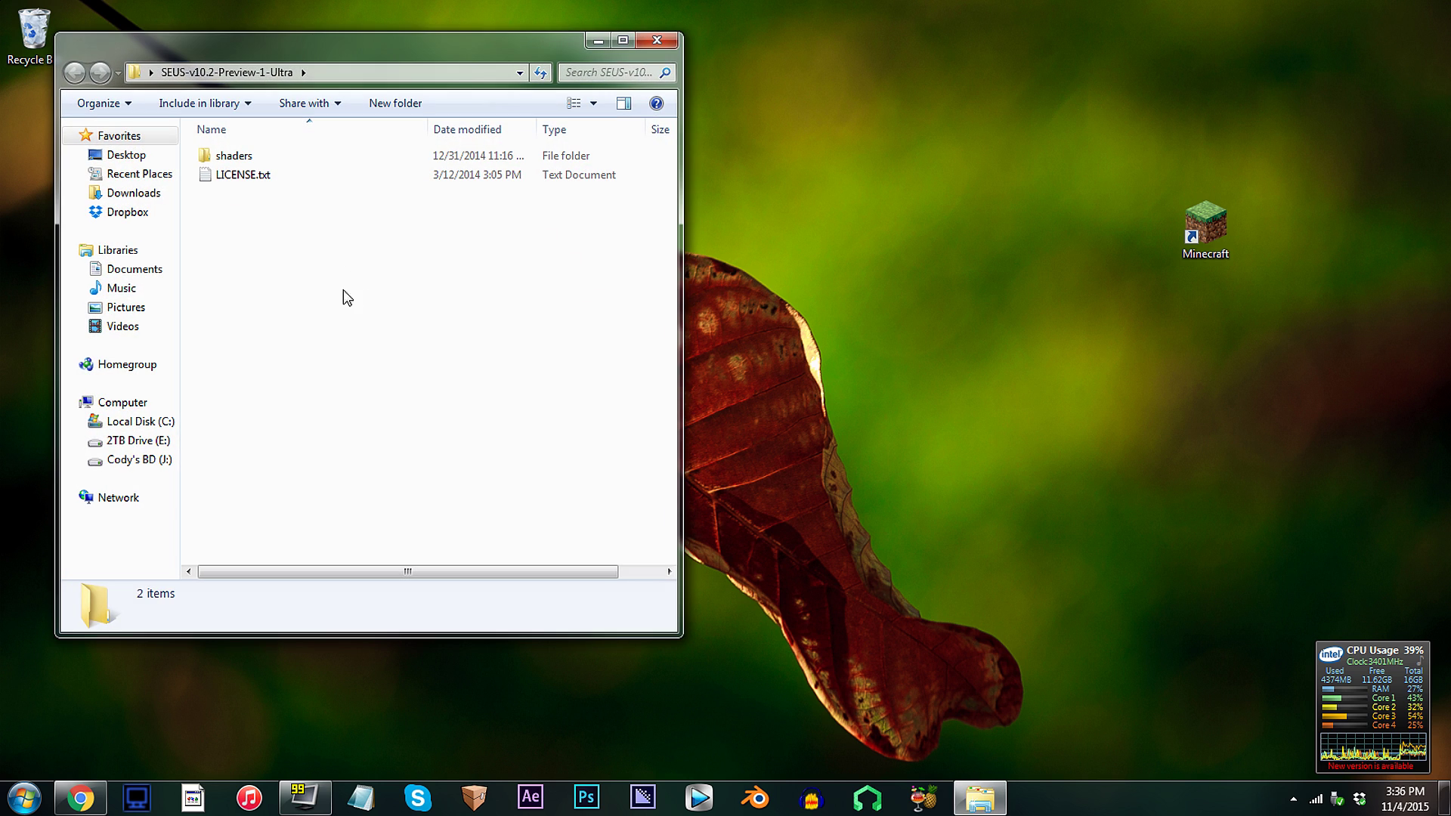
{"action": "double_click", "coordinate": [230, 156]}
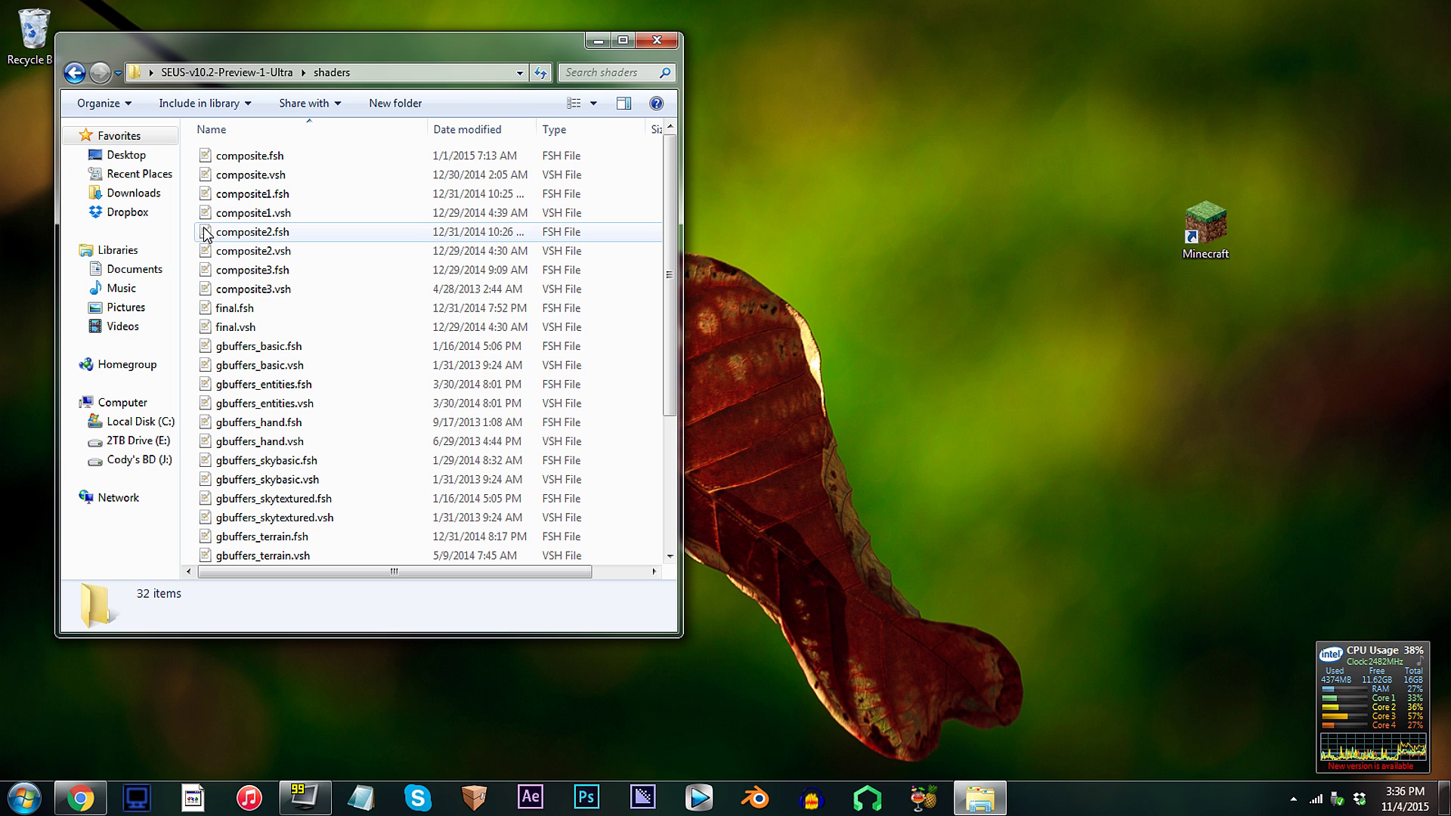
{"action": "scroll", "coordinate": [316, 315], "scroll_direction": "down", "scroll_amount": 4}
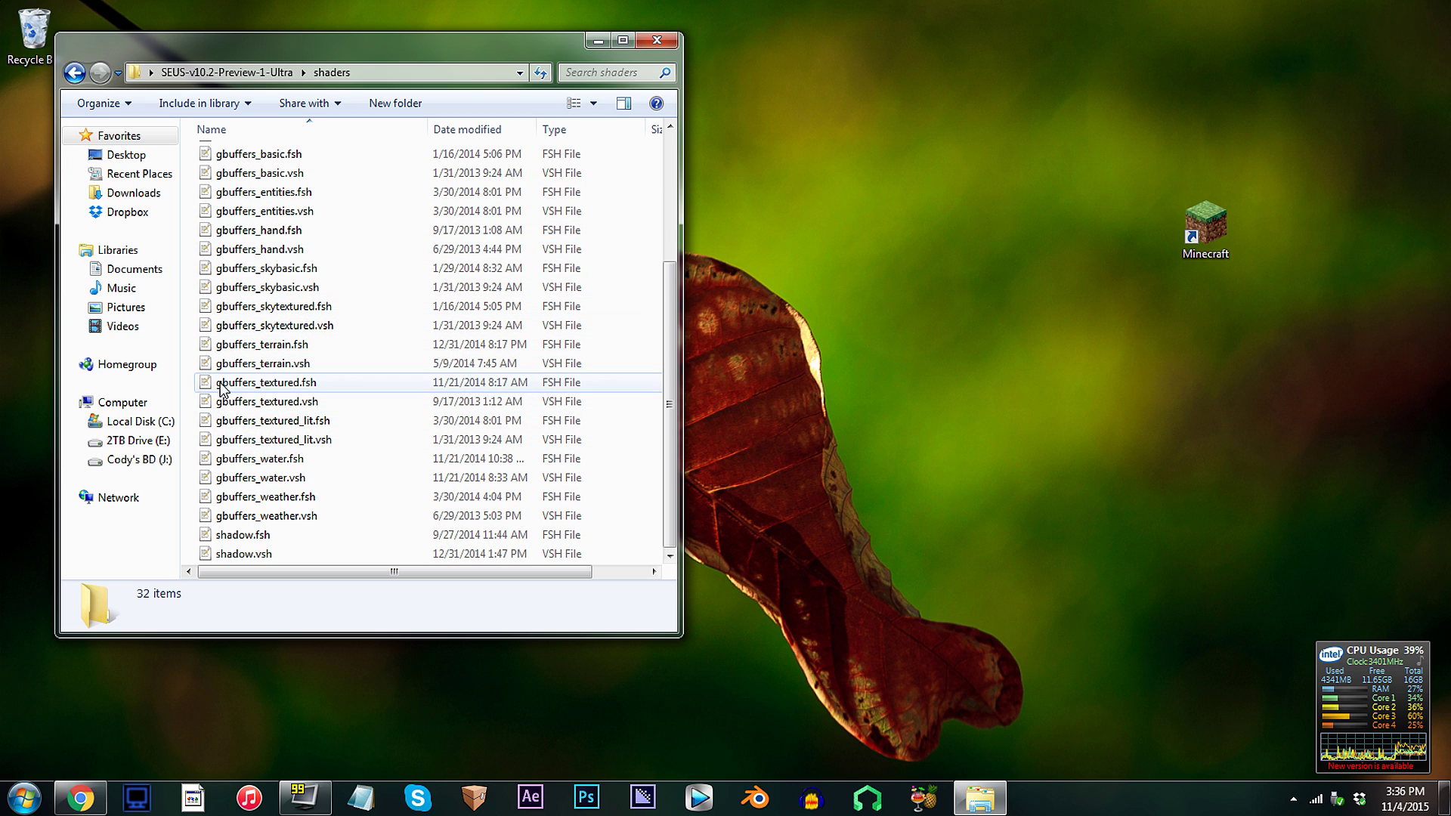
{"action": "left_click", "coordinate": [228, 347]}
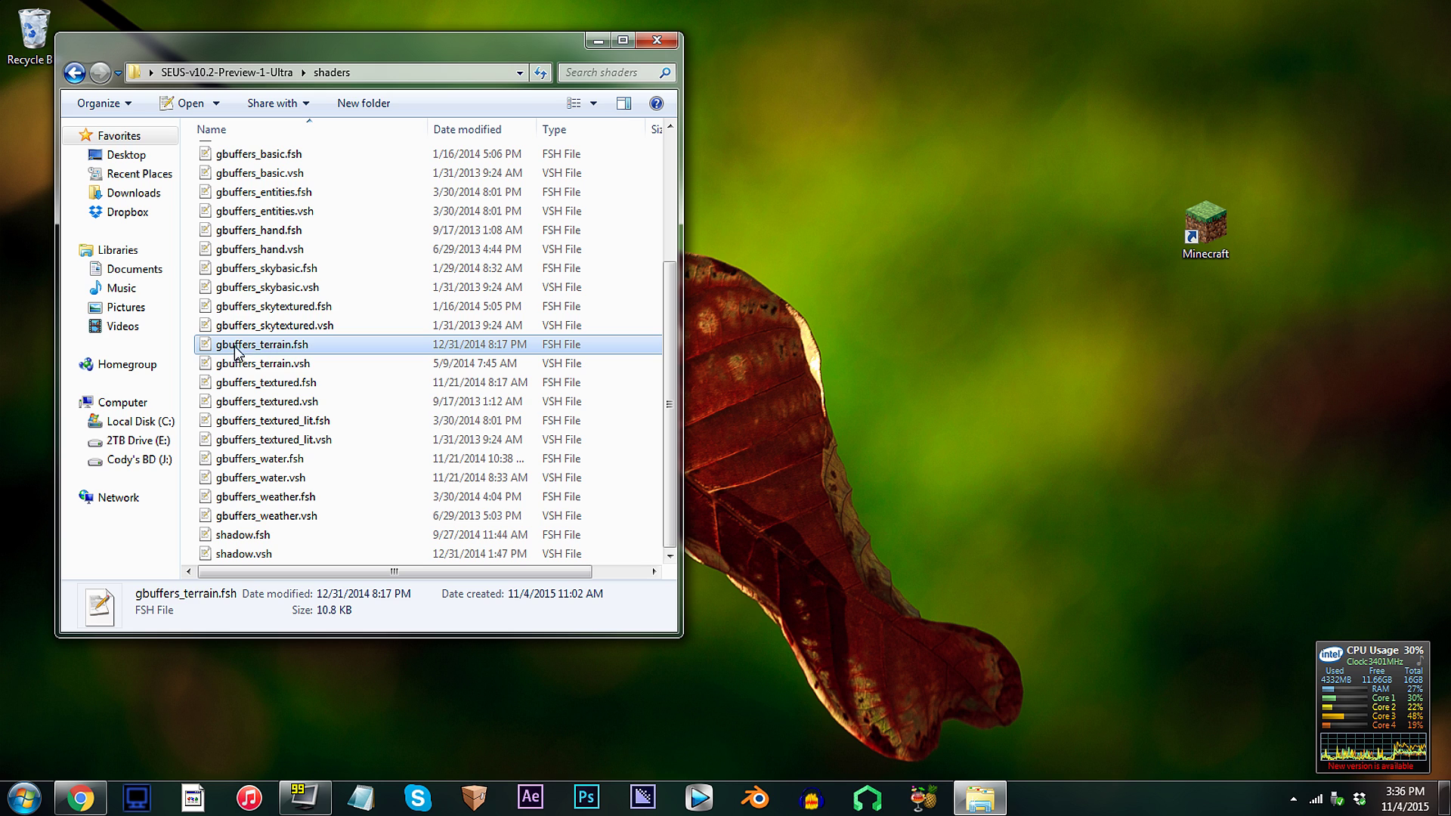
{"action": "double_click", "coordinate": [385, 348]}
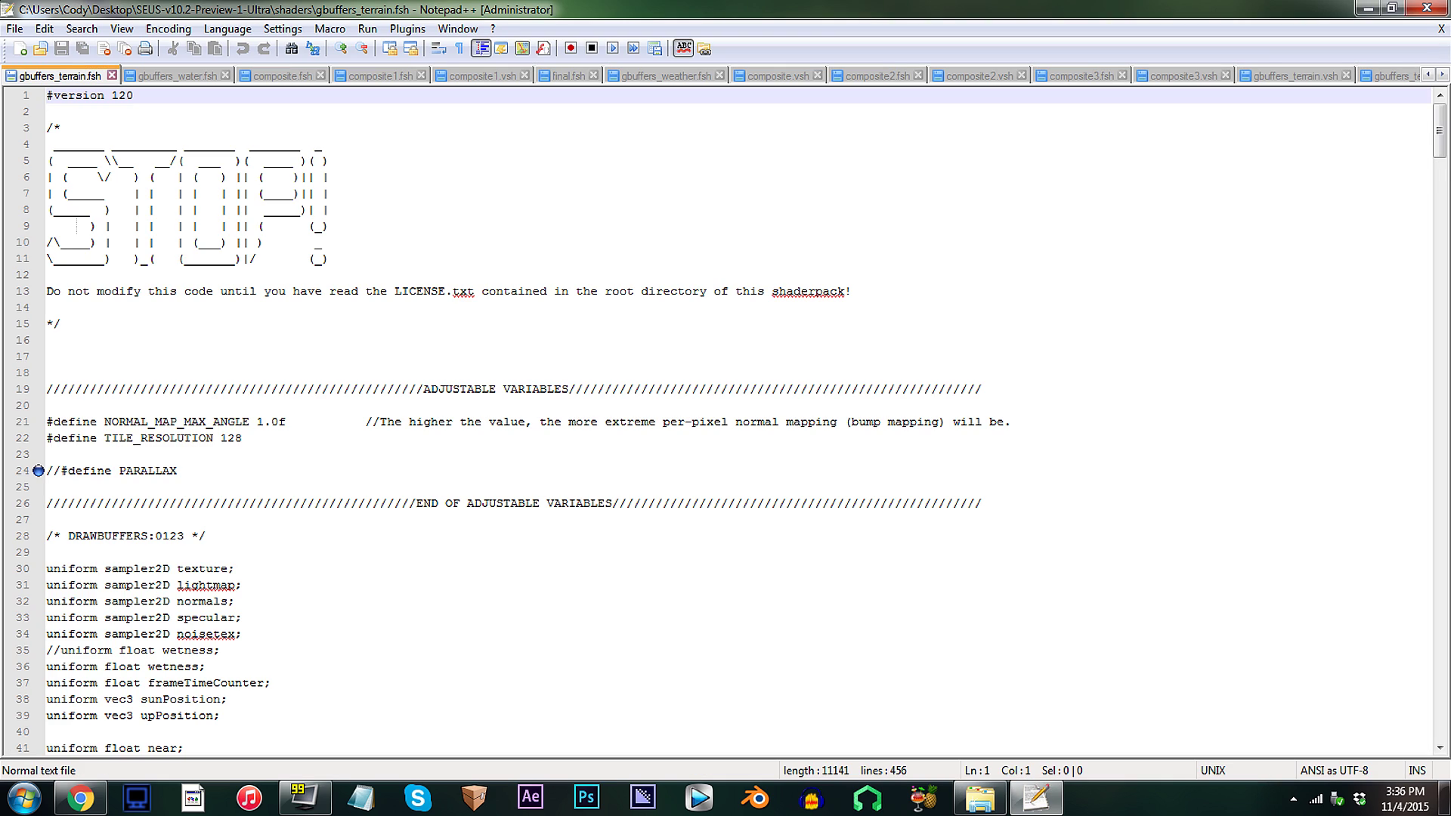
Uncomment the #define PARALLAX line in the adjustable variables of gbuffers_terrain.fsh
{"action": "scroll", "coordinate": [725, 423], "scroll_direction": "down", "scroll_amount": 4}
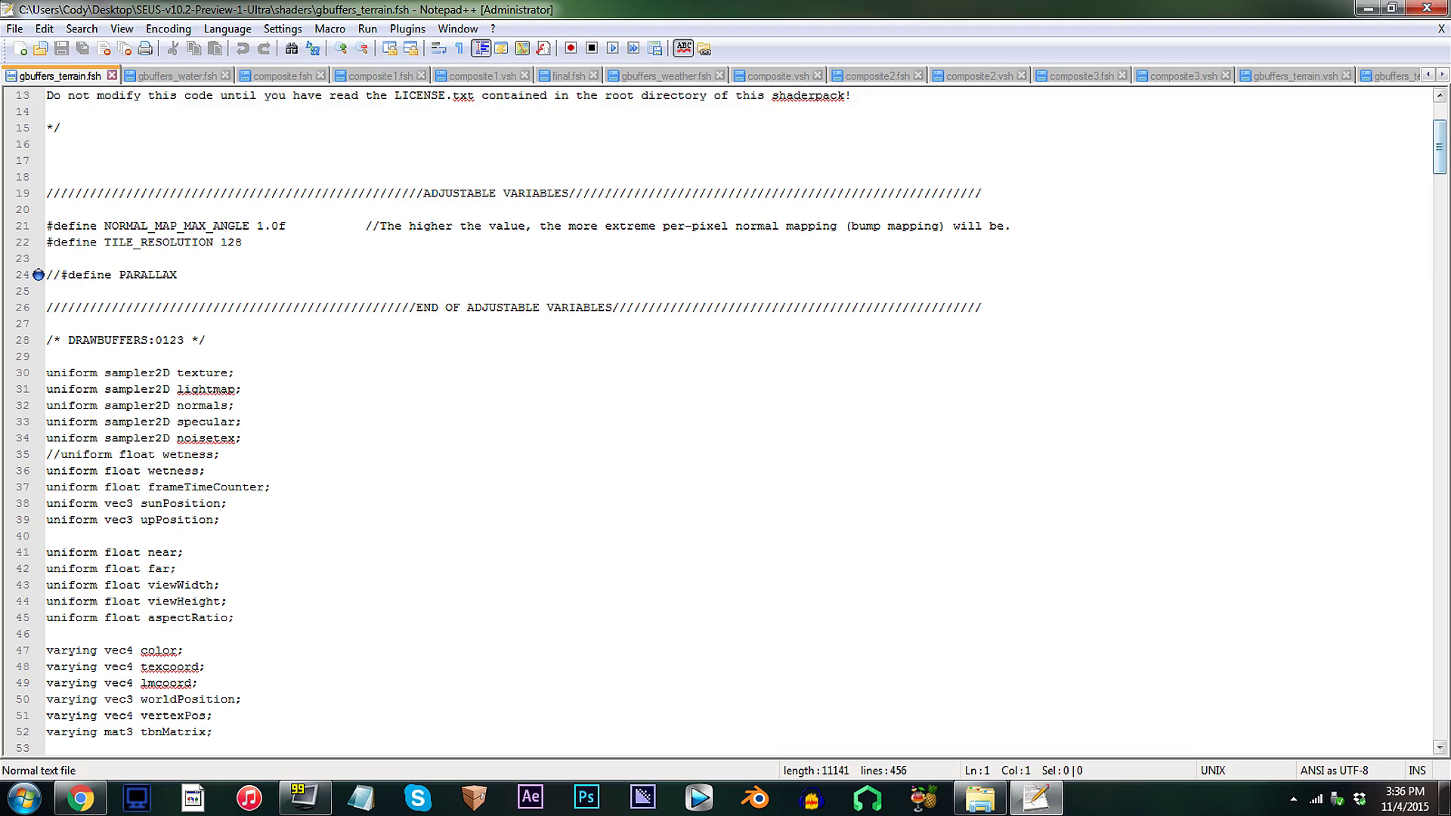
{"action": "left_click", "coordinate": [47, 275]}
{"action": "key", "text": "Delete"}
{"action": "key", "text": "Delete"}
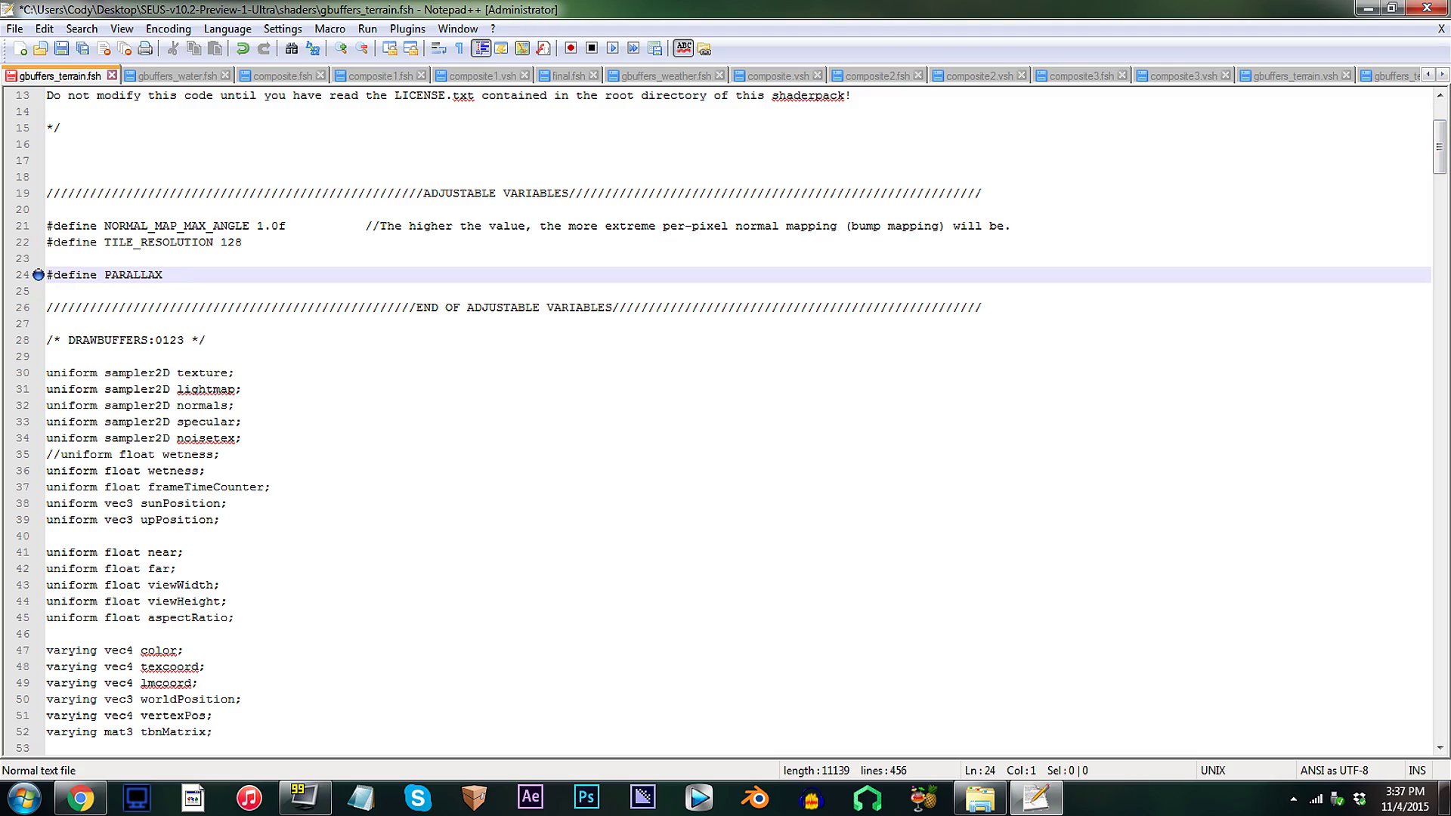
Set the parallax distance limit on line 308 to 90.0f, then save gbuffers_terrain.fsh and close the editor
{"action": "left_click_drag", "start_coordinate": [1439, 148], "coordinate": [1444, 531]}
{"action": "left_click", "coordinate": [214, 356]}
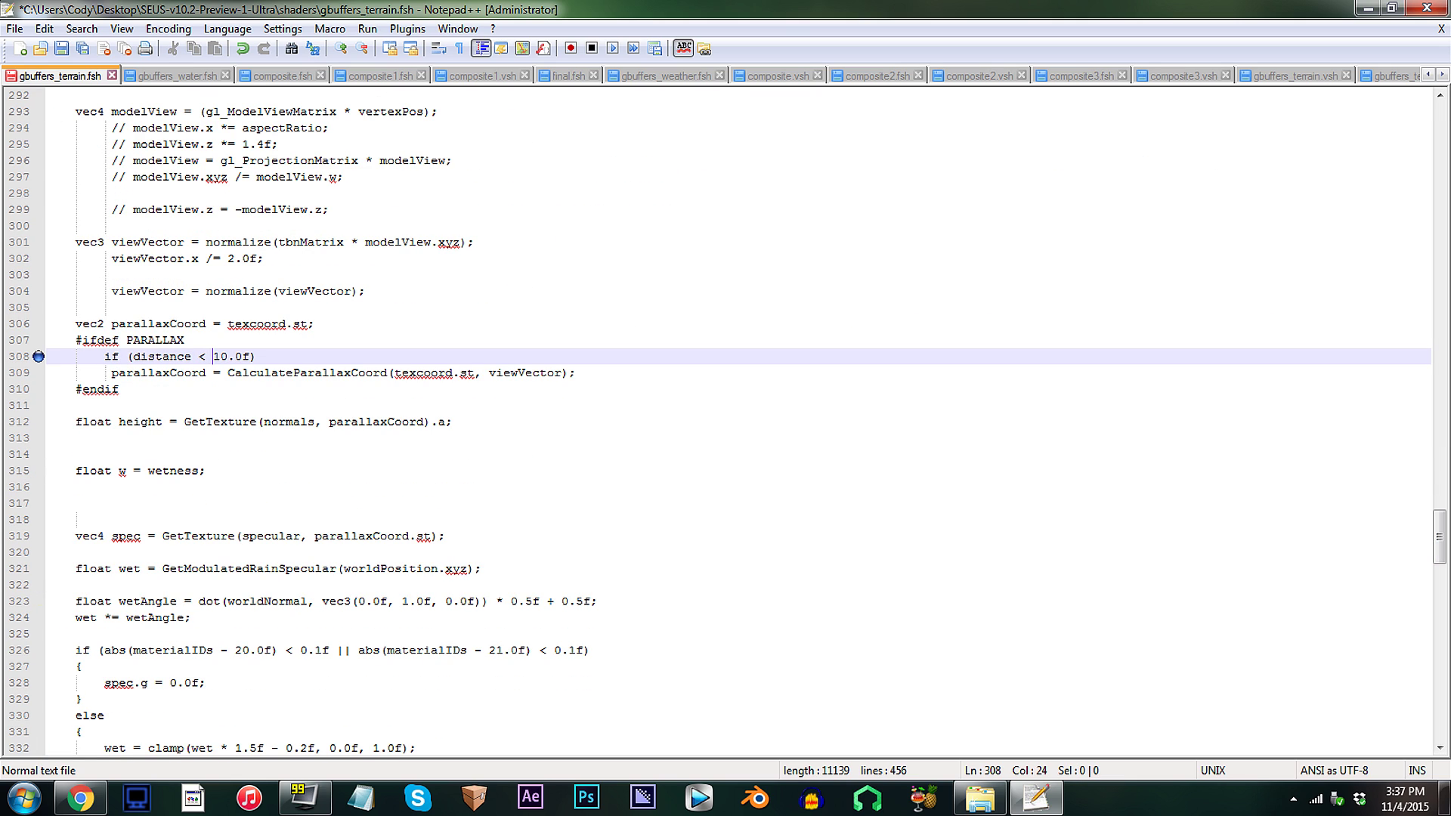
{"action": "key", "text": "Delete"}
{"action": "type", "text": "9"}
{"action": "left_click", "coordinate": [225, 355]}
{"action": "left_click", "coordinate": [1426, 7]}
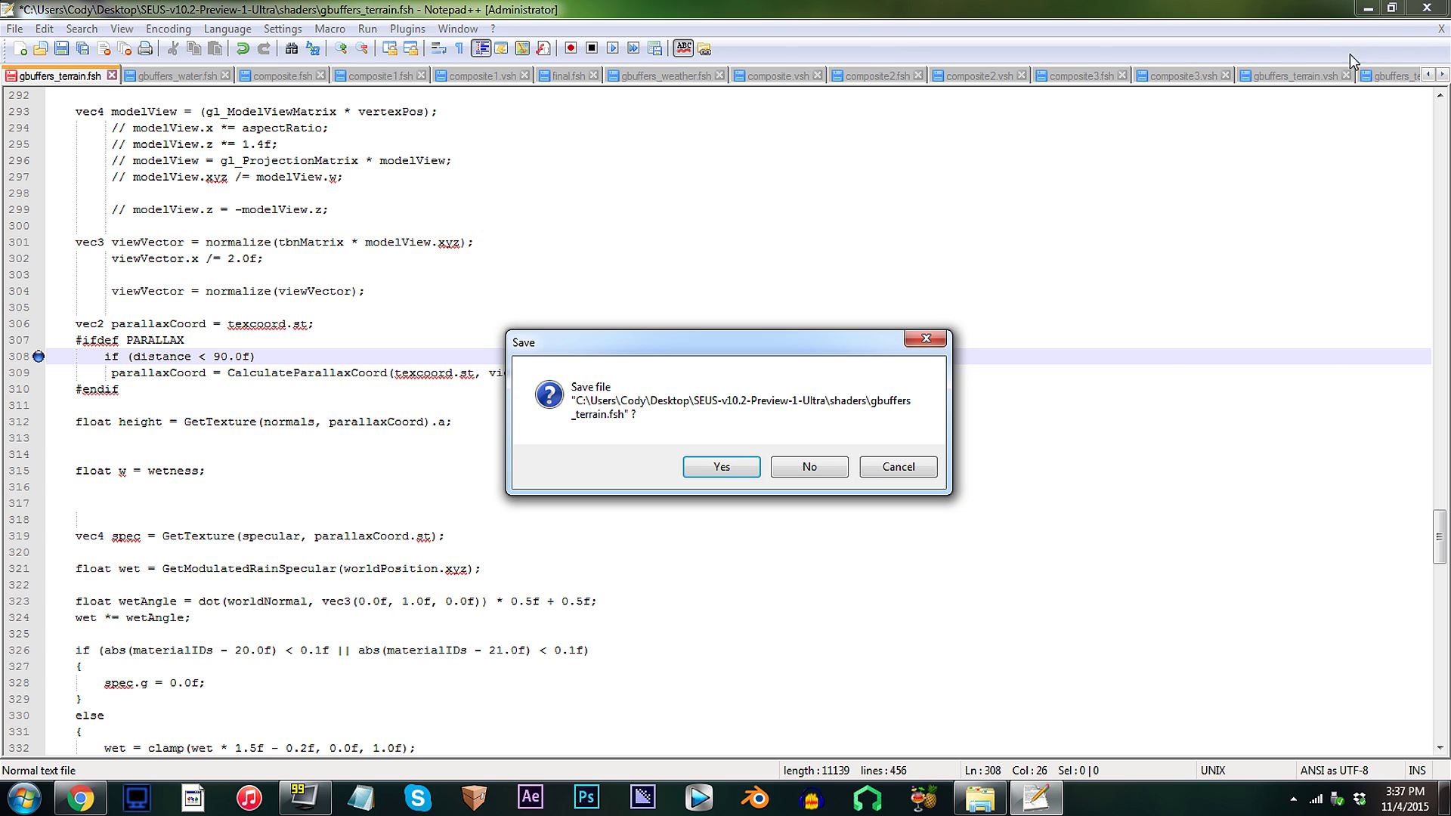
{"action": "left_click", "coordinate": [721, 467]}
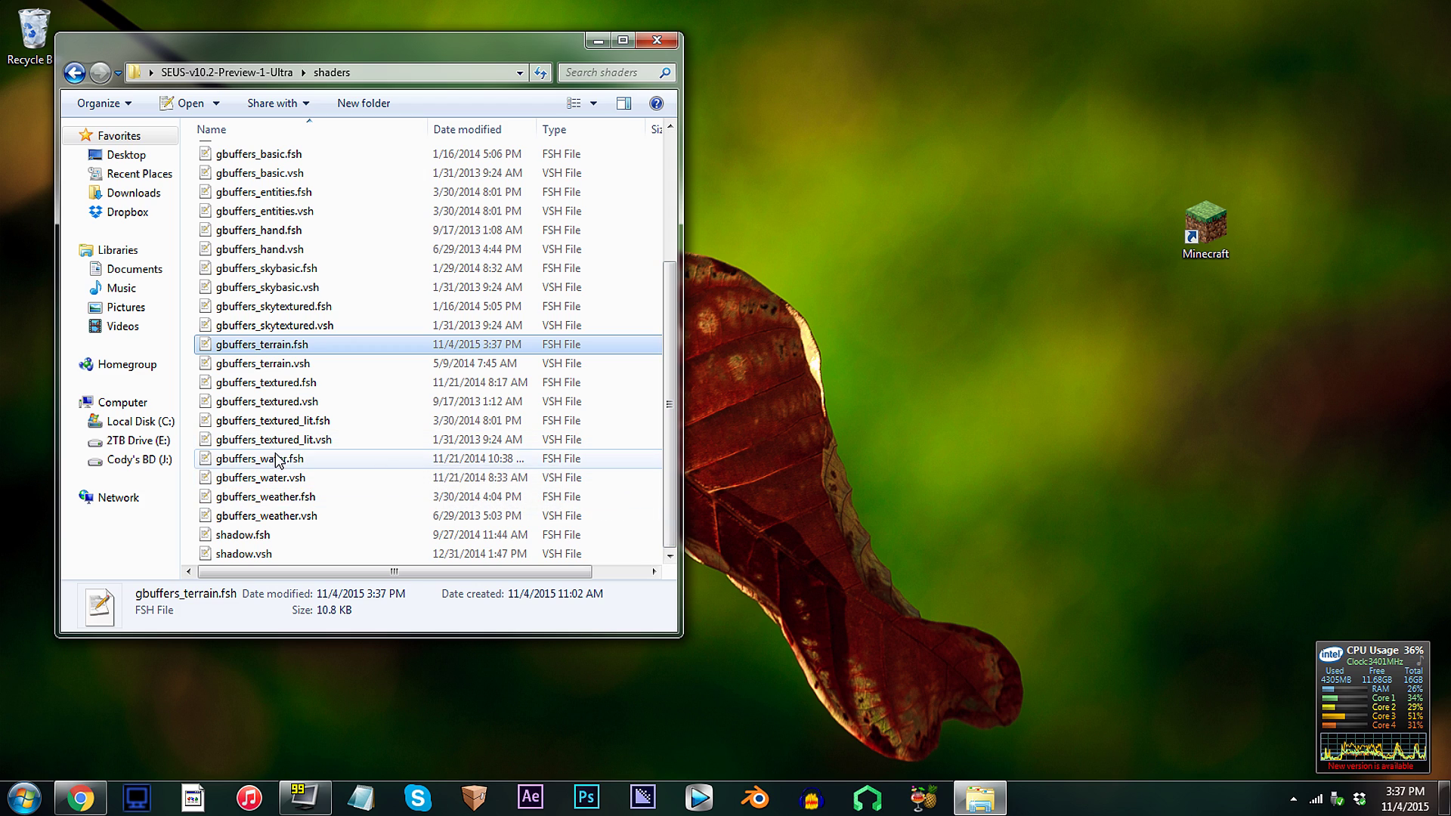
Open gbuffers_water.fsh and uncomment the GetWaterParallaxCoord position assignment on line 293
{"action": "left_click", "coordinate": [287, 458]}
{"action": "double_click", "coordinate": [325, 459]}
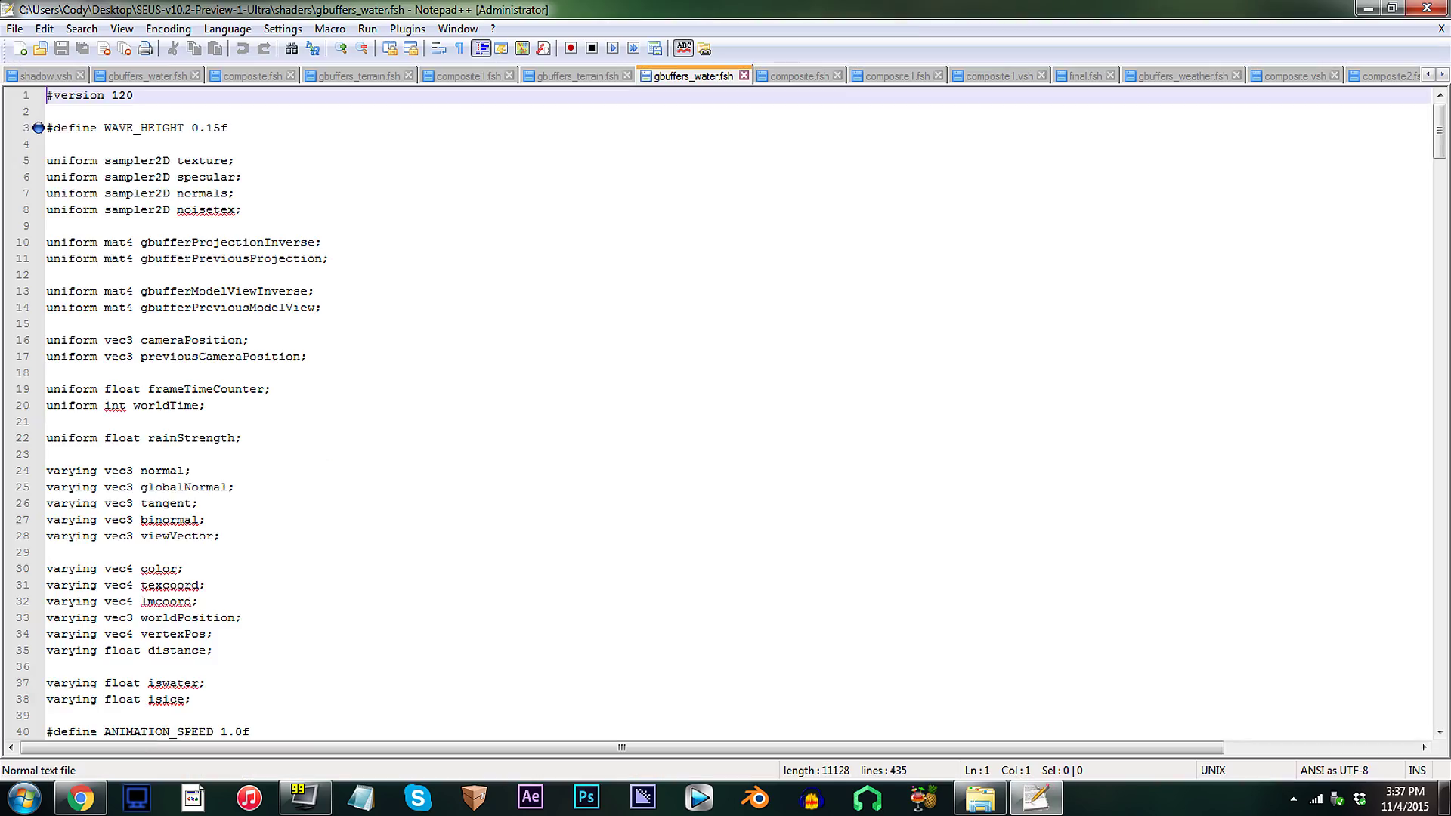
{"action": "scroll", "coordinate": [325, 458], "scroll_direction": "down", "scroll_amount": 20}
{"action": "left_click", "coordinate": [76, 422]}
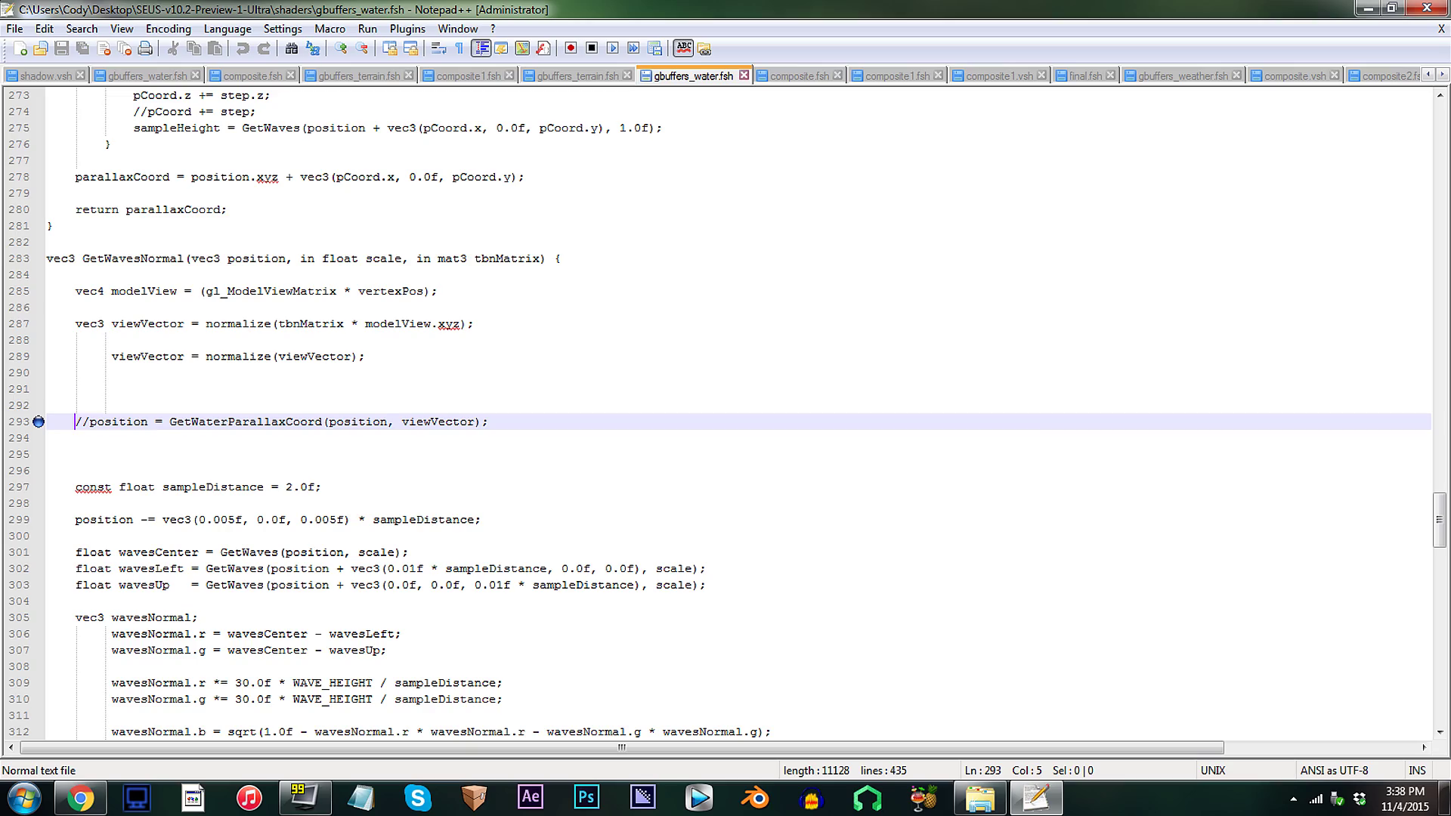
{"action": "key", "text": "BackSpace"}
{"action": "key", "text": "BackSpace"}
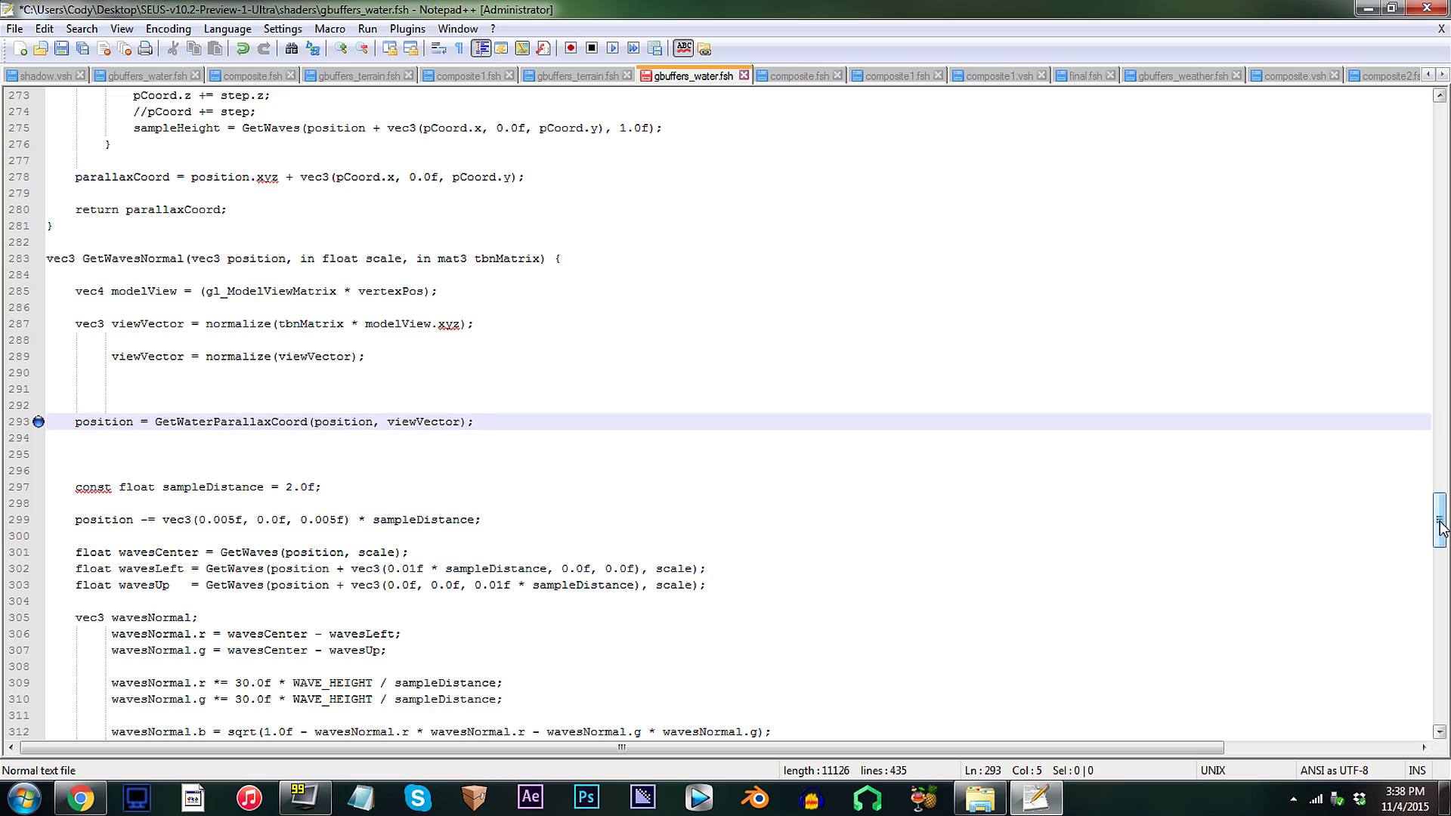
Set WAVE_HEIGHT to 0.95f at the start of gbuffers_water.fsh, then save the file and close the editor
{"action": "left_click_drag", "start_coordinate": [1439, 520], "coordinate": [1436, 127]}
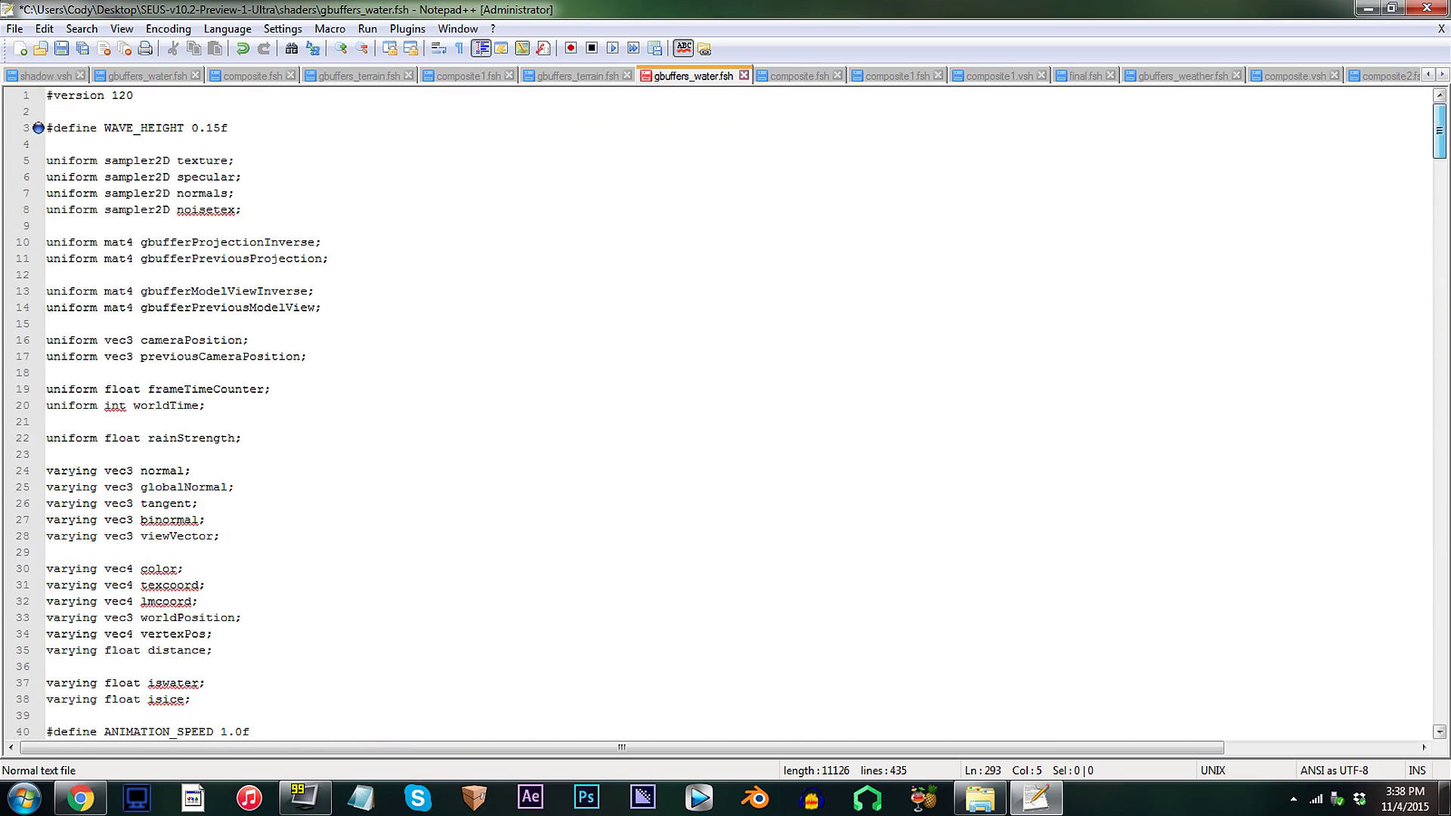
{"action": "left_click", "coordinate": [228, 128]}
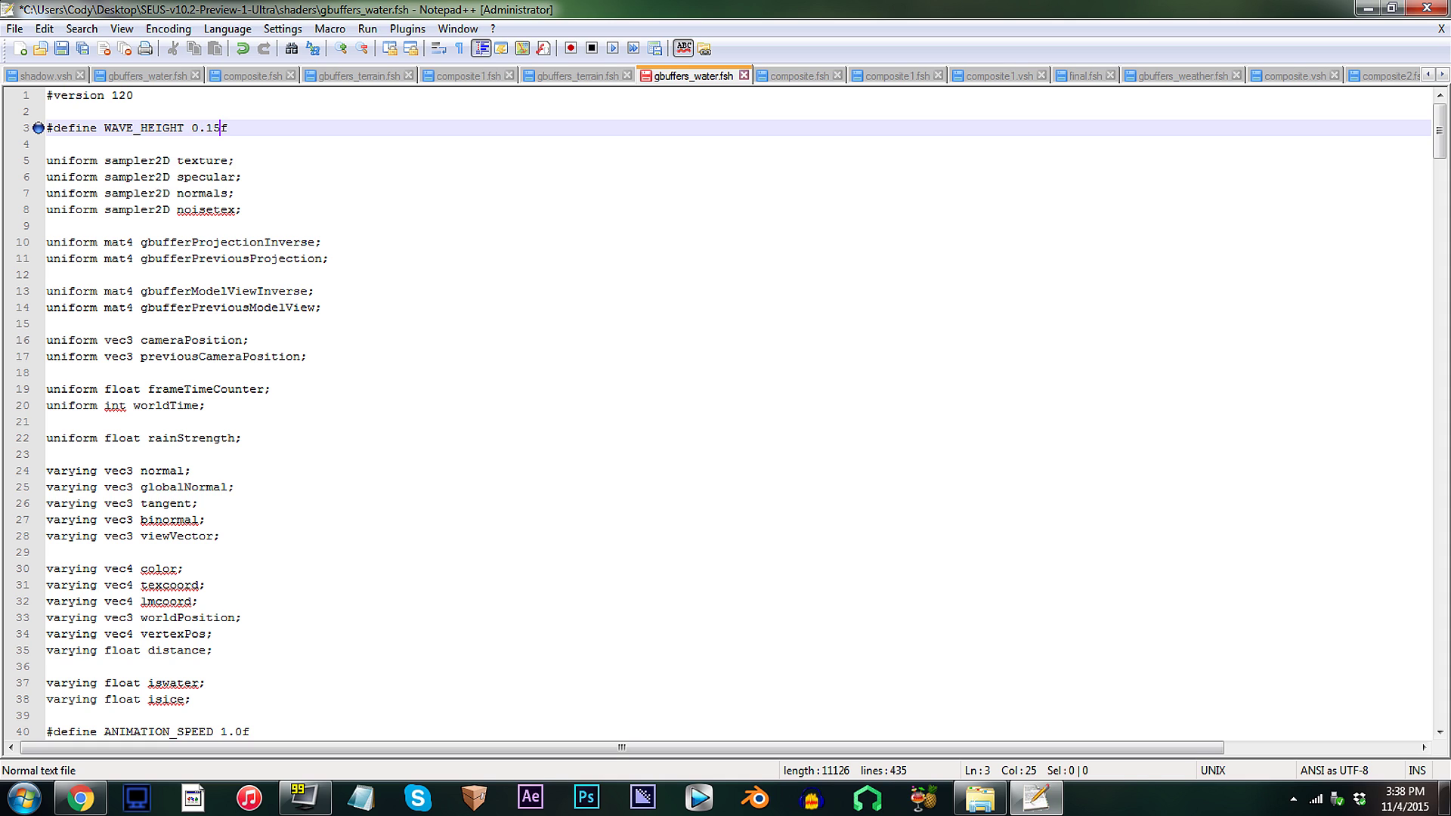
{"action": "key", "text": "BackSpace"}
{"action": "key", "text": "BackSpace"}
{"action": "type", "text": "95"}
{"action": "left_click", "coordinate": [1426, 8]}
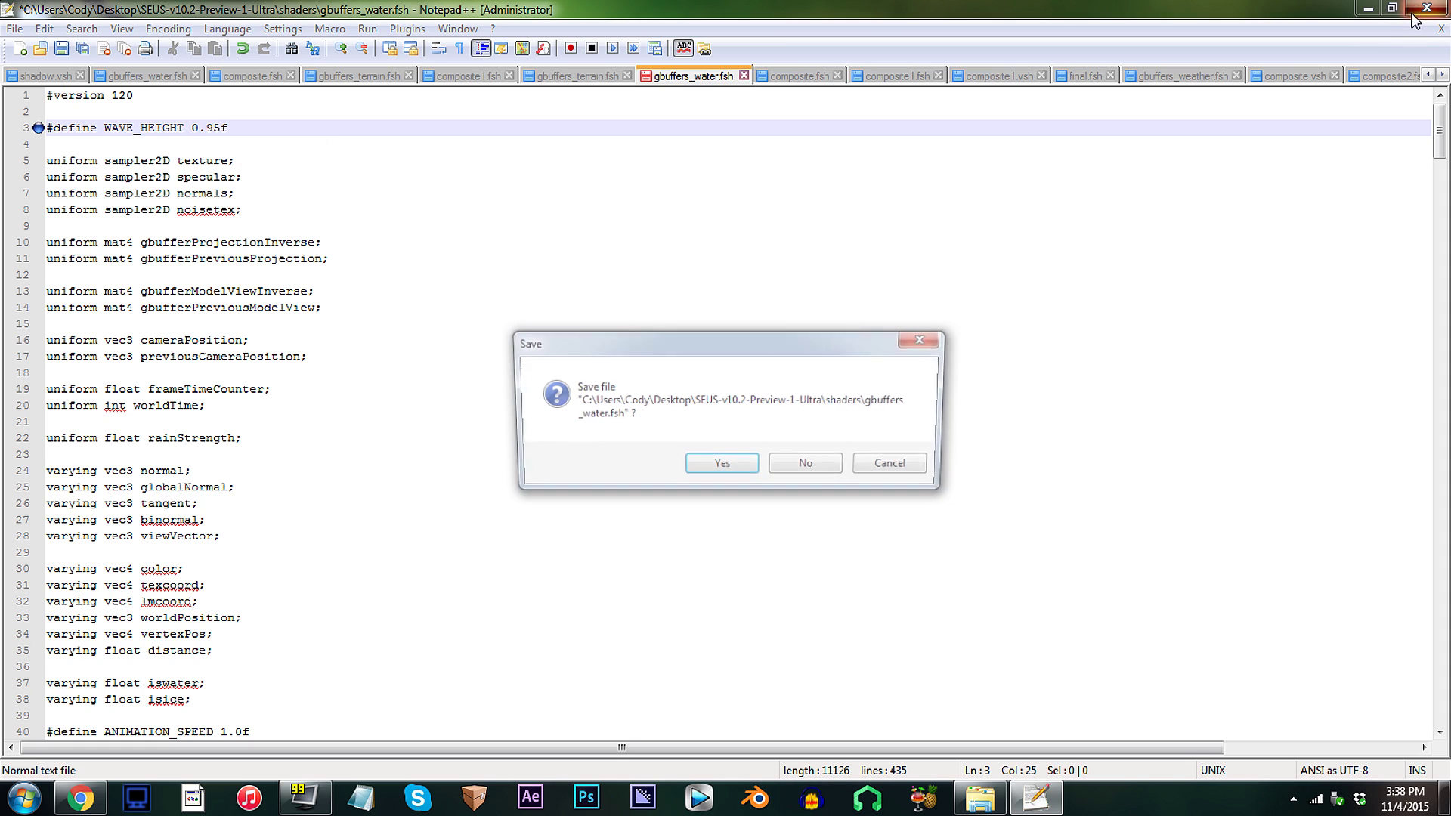
{"action": "left_click", "coordinate": [708, 463]}
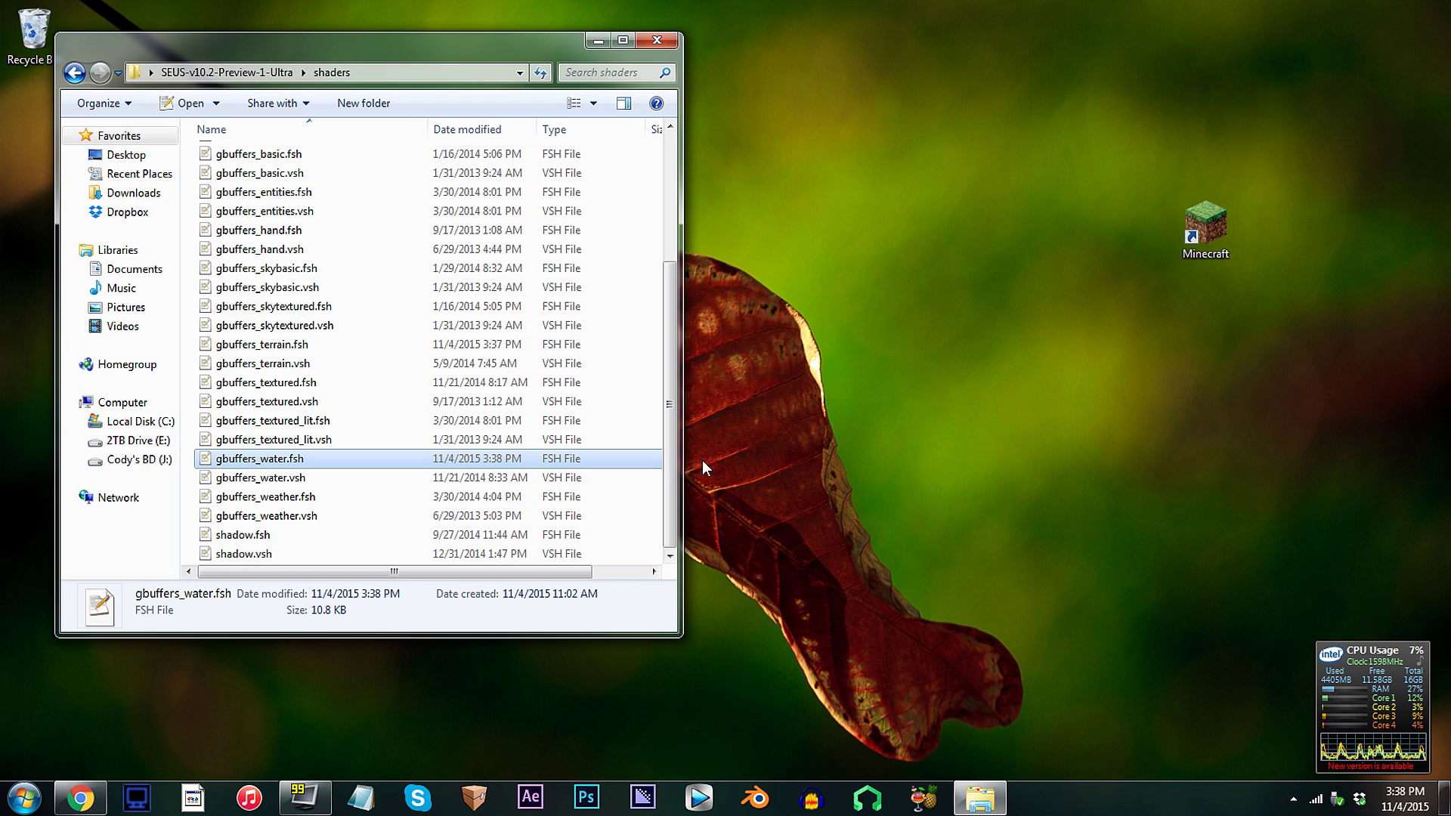
Open composite.fsh, set shadowDistance to 340.0f, and save the file while closing the editor
{"action": "left_click_drag", "start_coordinate": [670, 408], "coordinate": [671, 276]}
{"action": "left_click", "coordinate": [240, 154]}
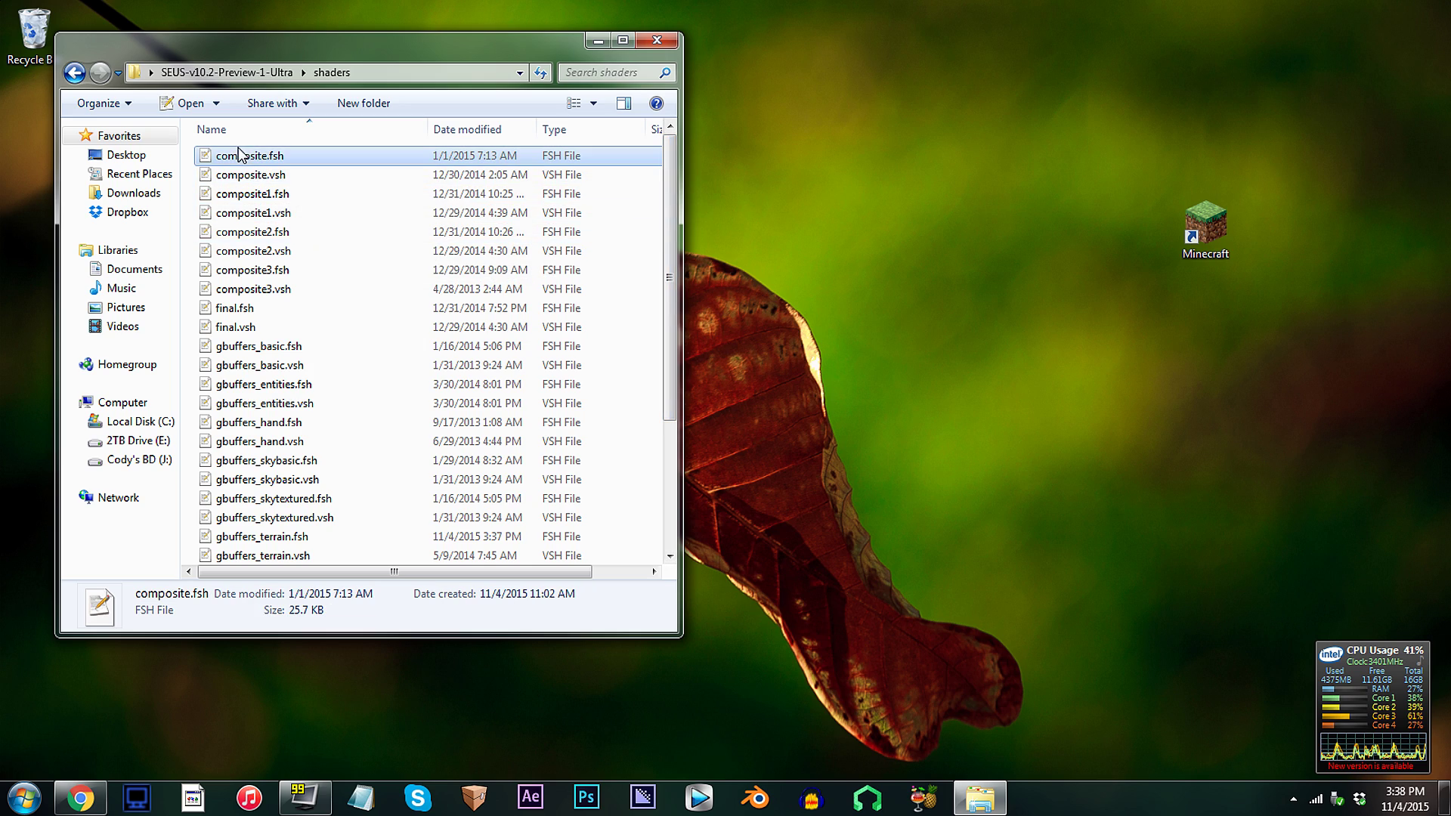
{"action": "double_click", "coordinate": [312, 157]}
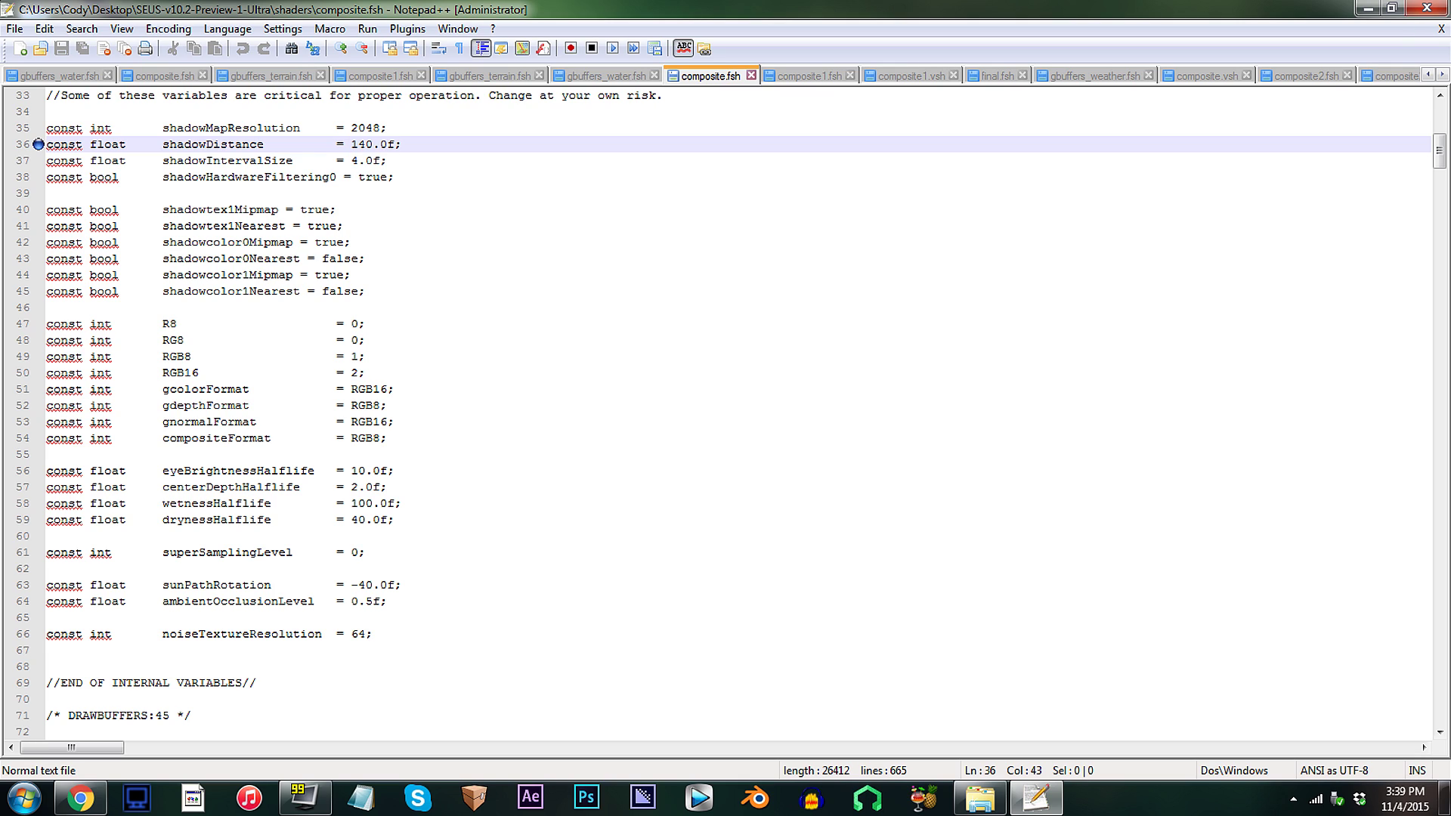
{"action": "key", "text": "BackSpace"}
{"action": "type", "text": "3"}
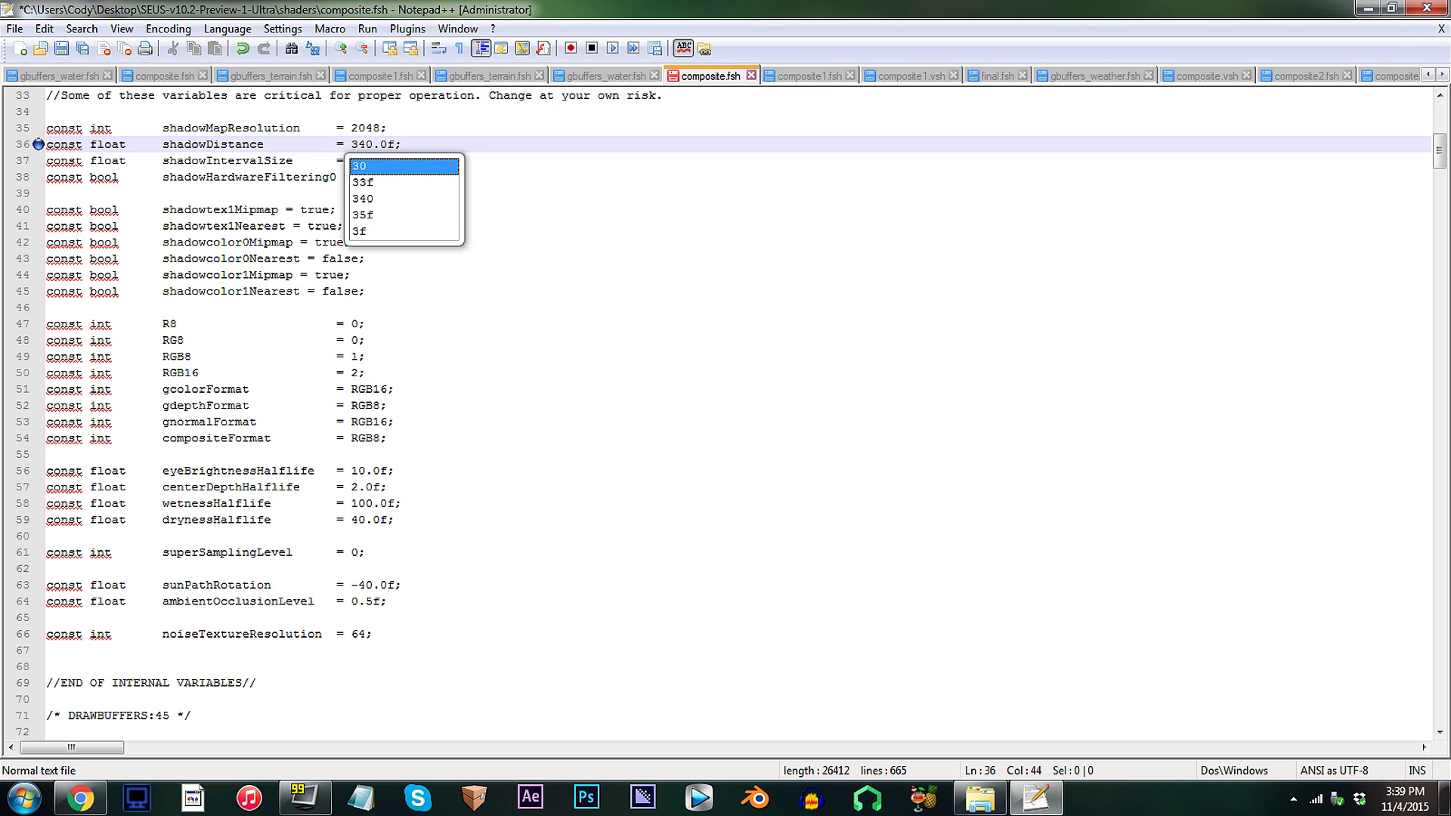
{"action": "key", "text": "Right"}
{"action": "left_click", "coordinate": [1427, 8]}
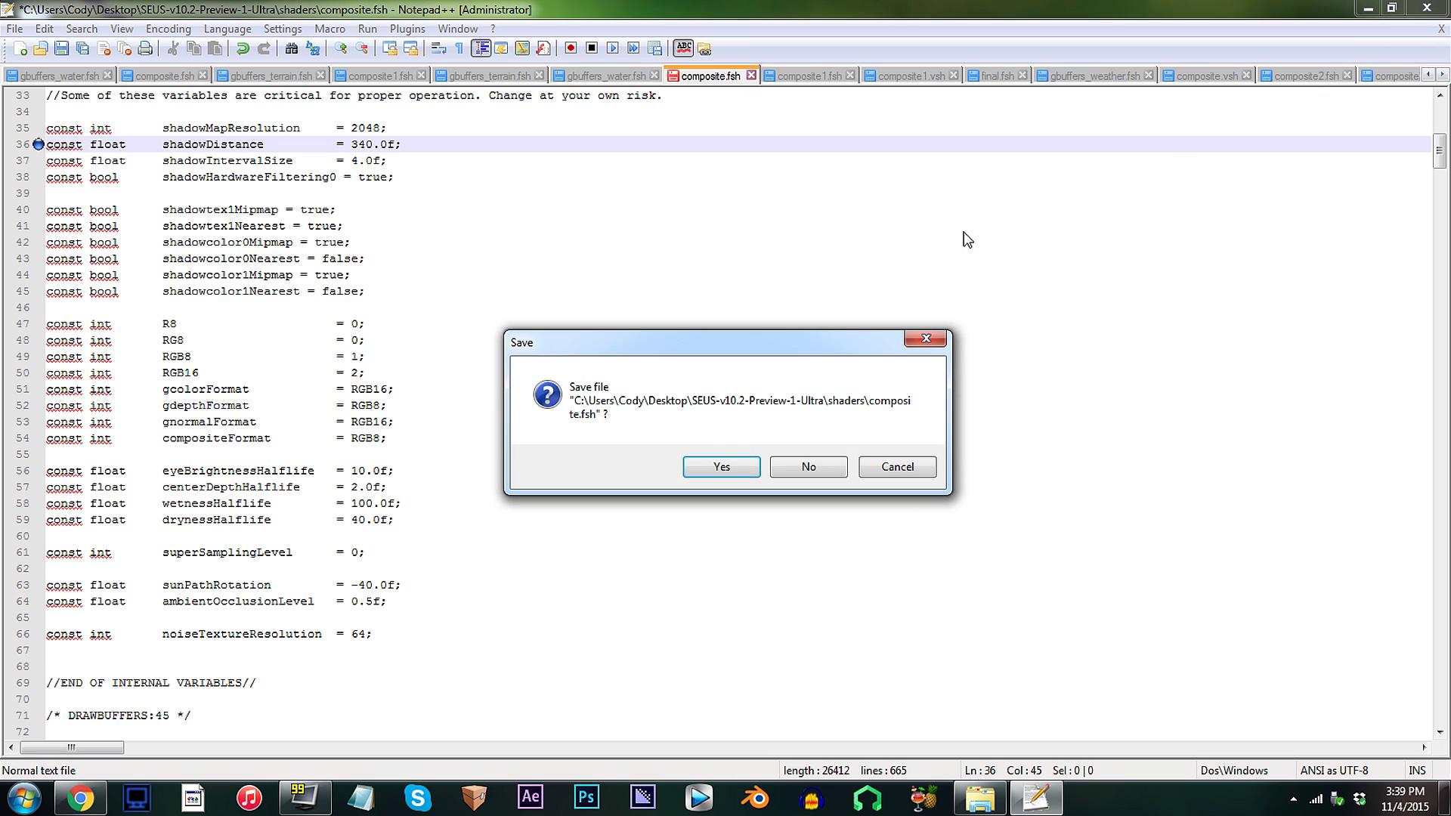
{"action": "left_click", "coordinate": [722, 459]}
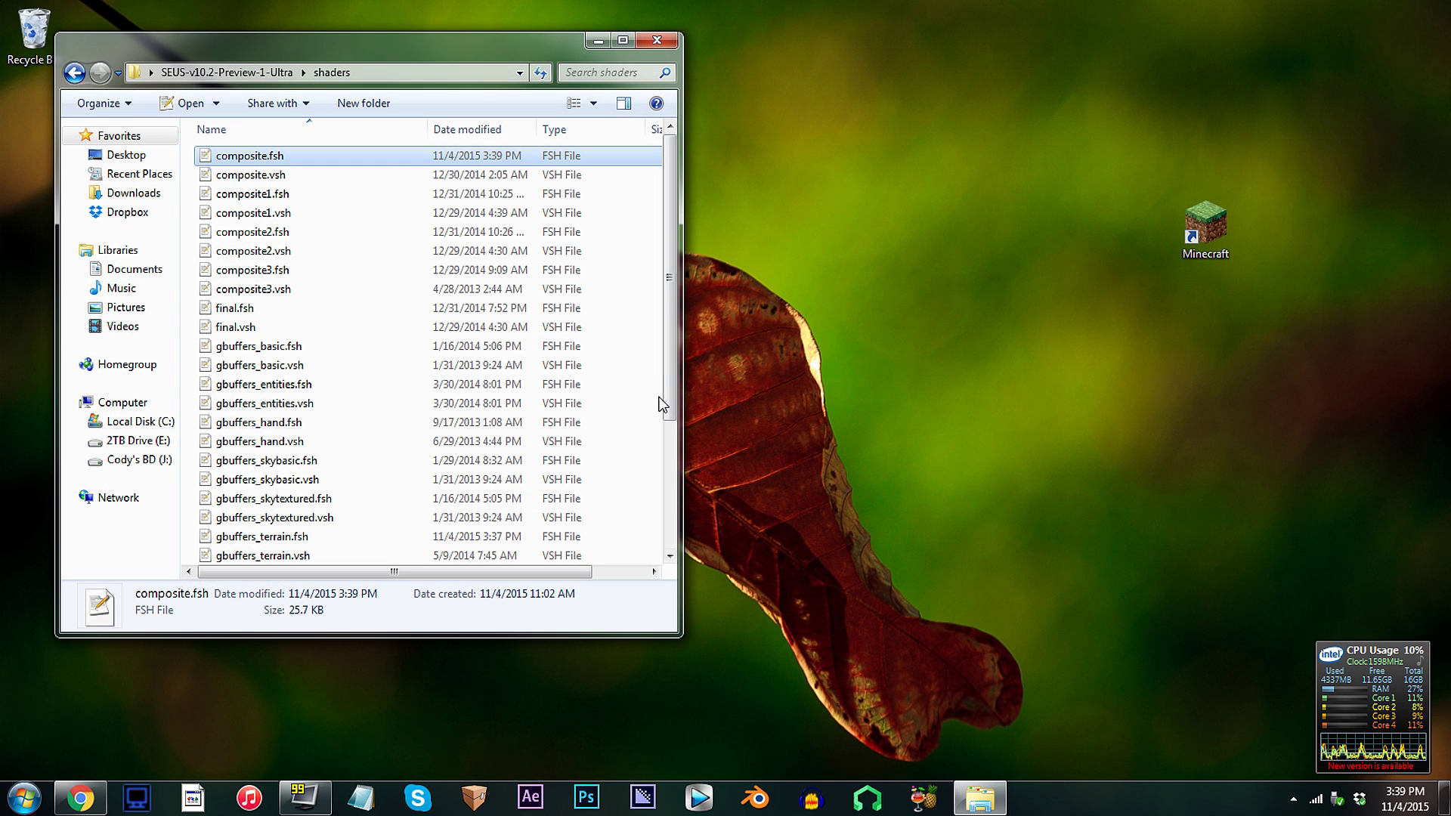
Open composite1.fsh and set shadowDistance to 340.0f in its internal variables
{"action": "double_click", "coordinate": [260, 195]}
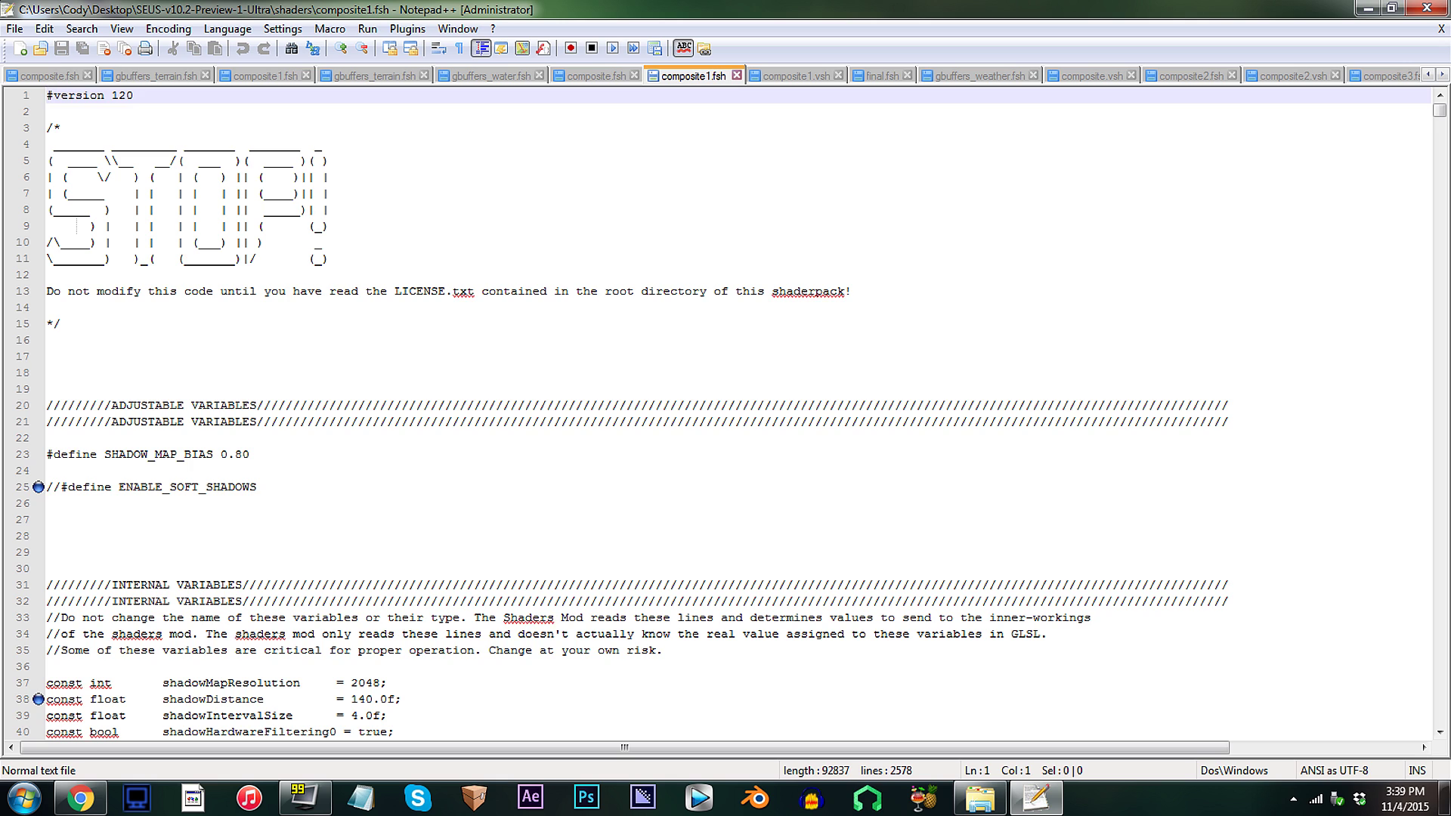
{"action": "scroll", "coordinate": [260, 194], "scroll_direction": "down", "scroll_amount": 5}
{"action": "left_click", "coordinate": [401, 454]}
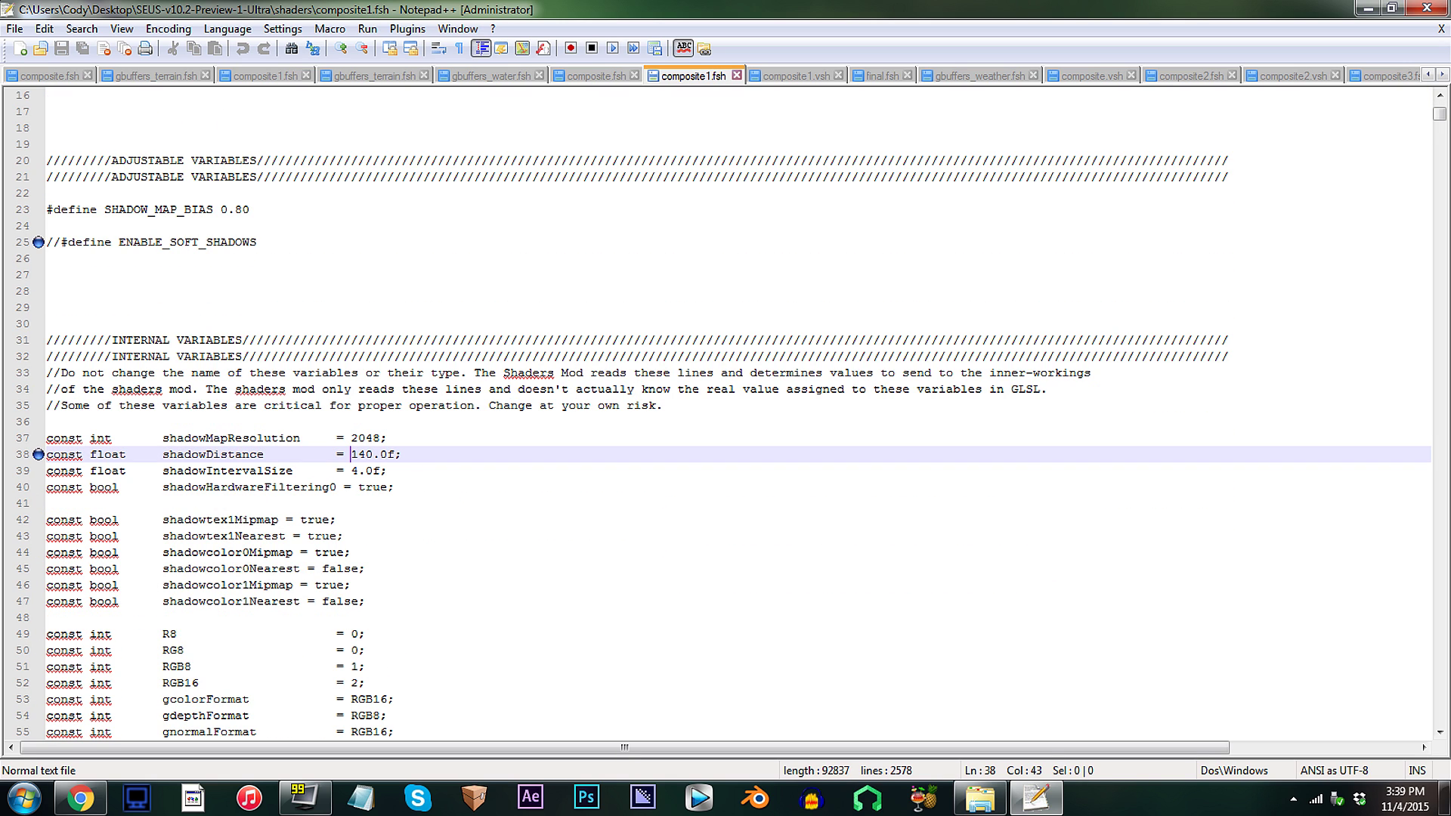
{"action": "key", "text": "BackSpace"}
{"action": "type", "text": "3"}
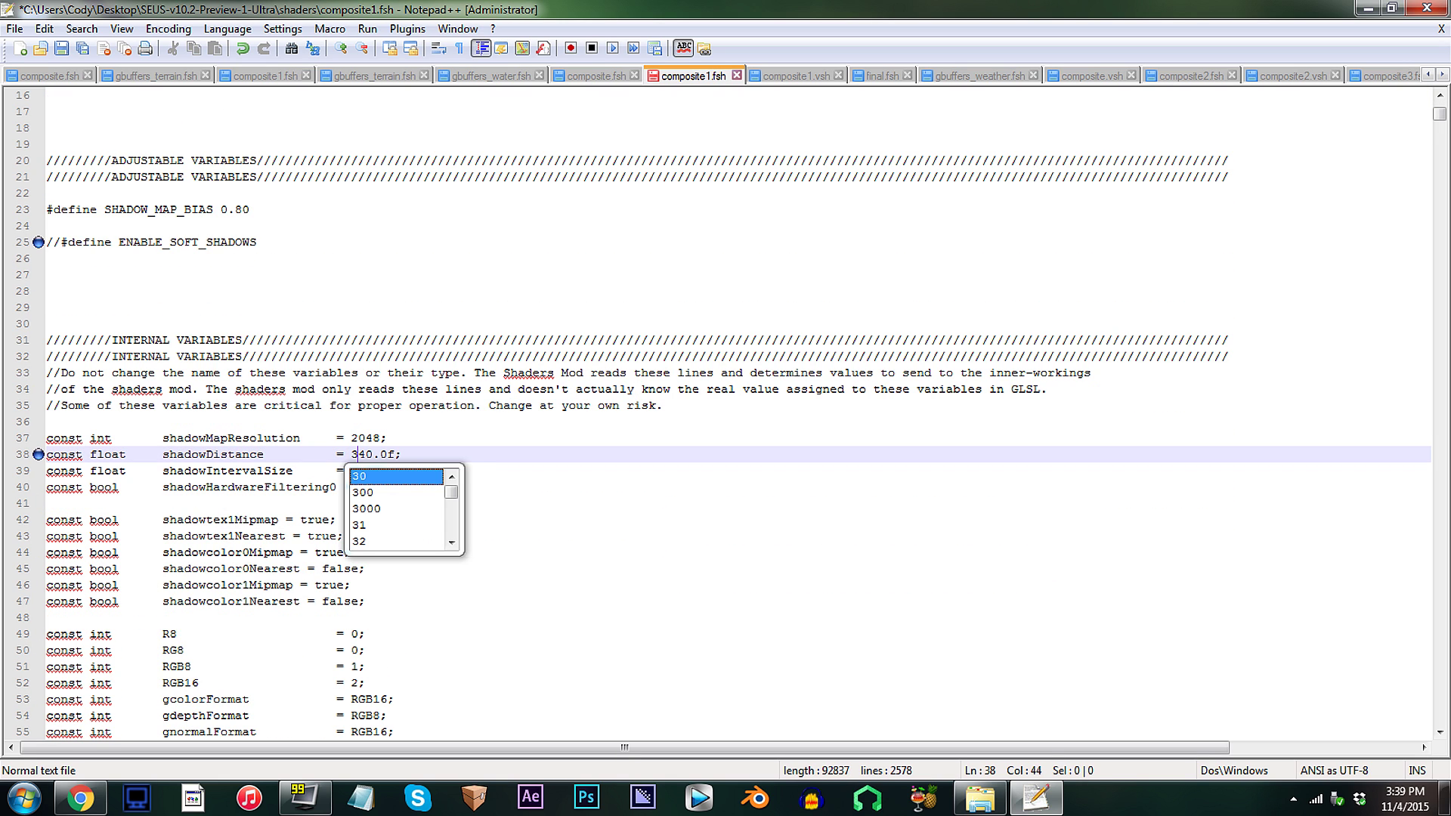
{"action": "key", "text": "Right"}
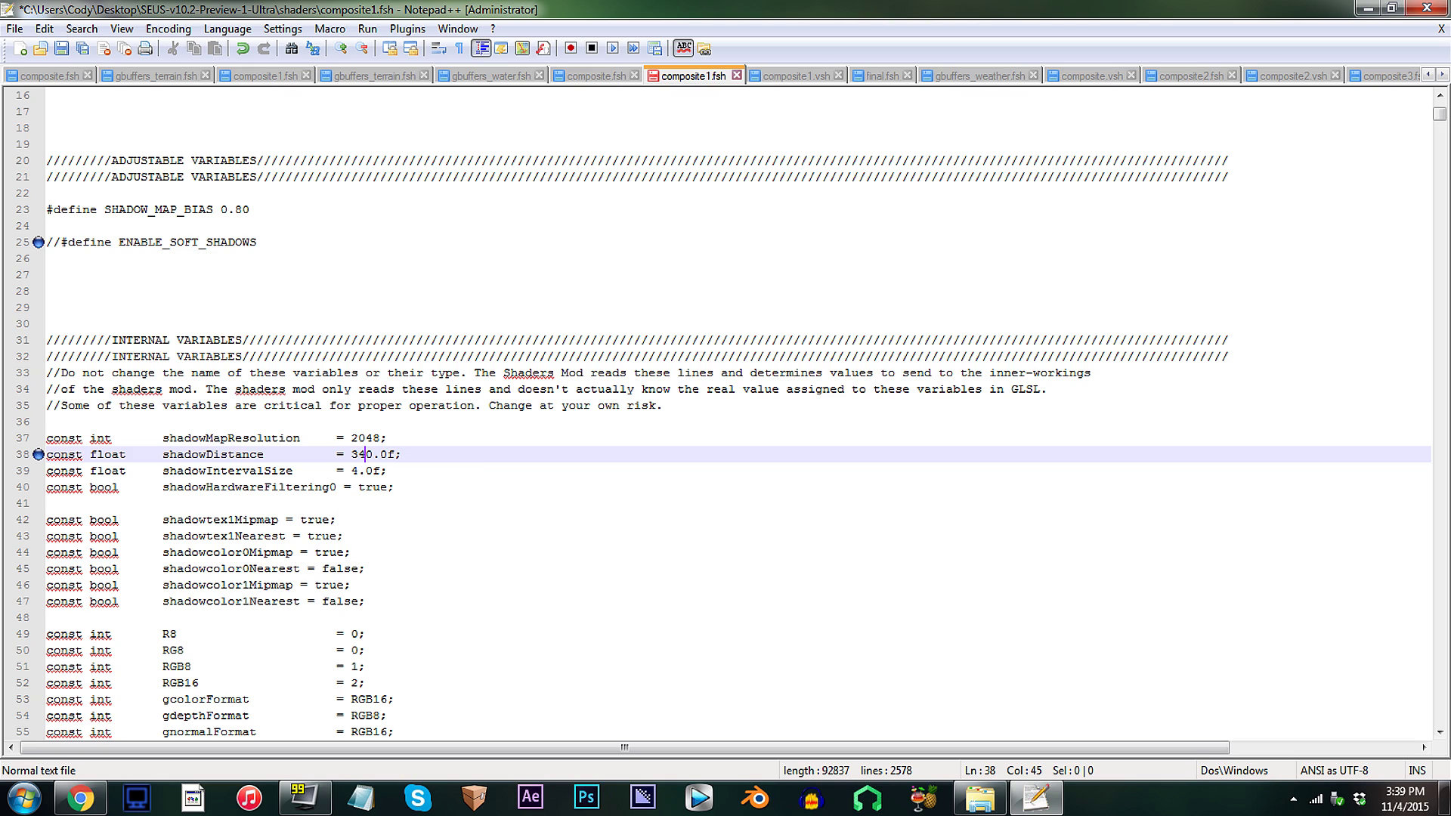
Uncomment the #define ENABLE_SOFT_SHADOWS line on line 25 of composite1.fsh
{"action": "scroll", "coordinate": [46, 453], "scroll_direction": "up", "scroll_amount": 4}
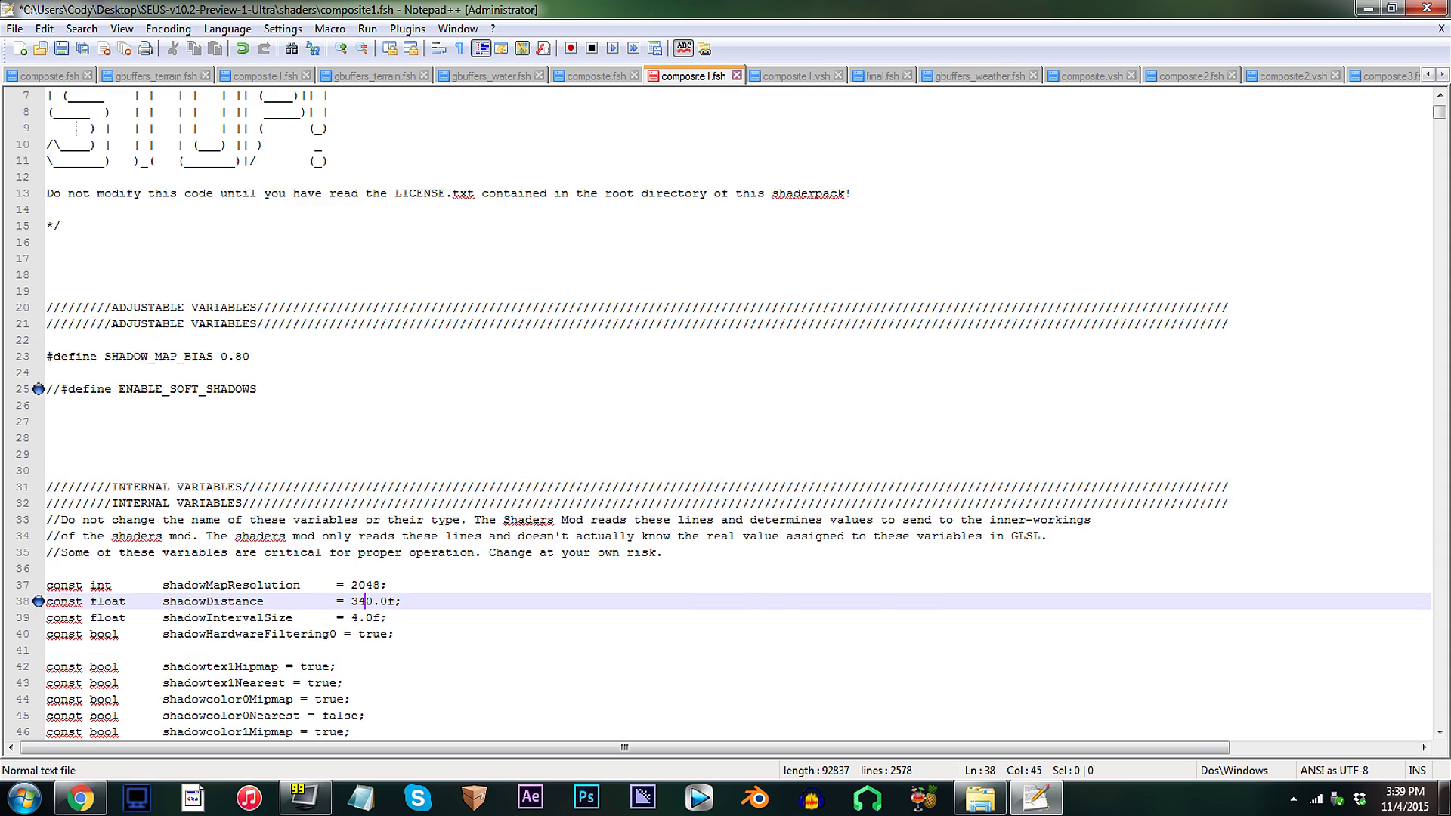
{"action": "left_click", "coordinate": [47, 438]}
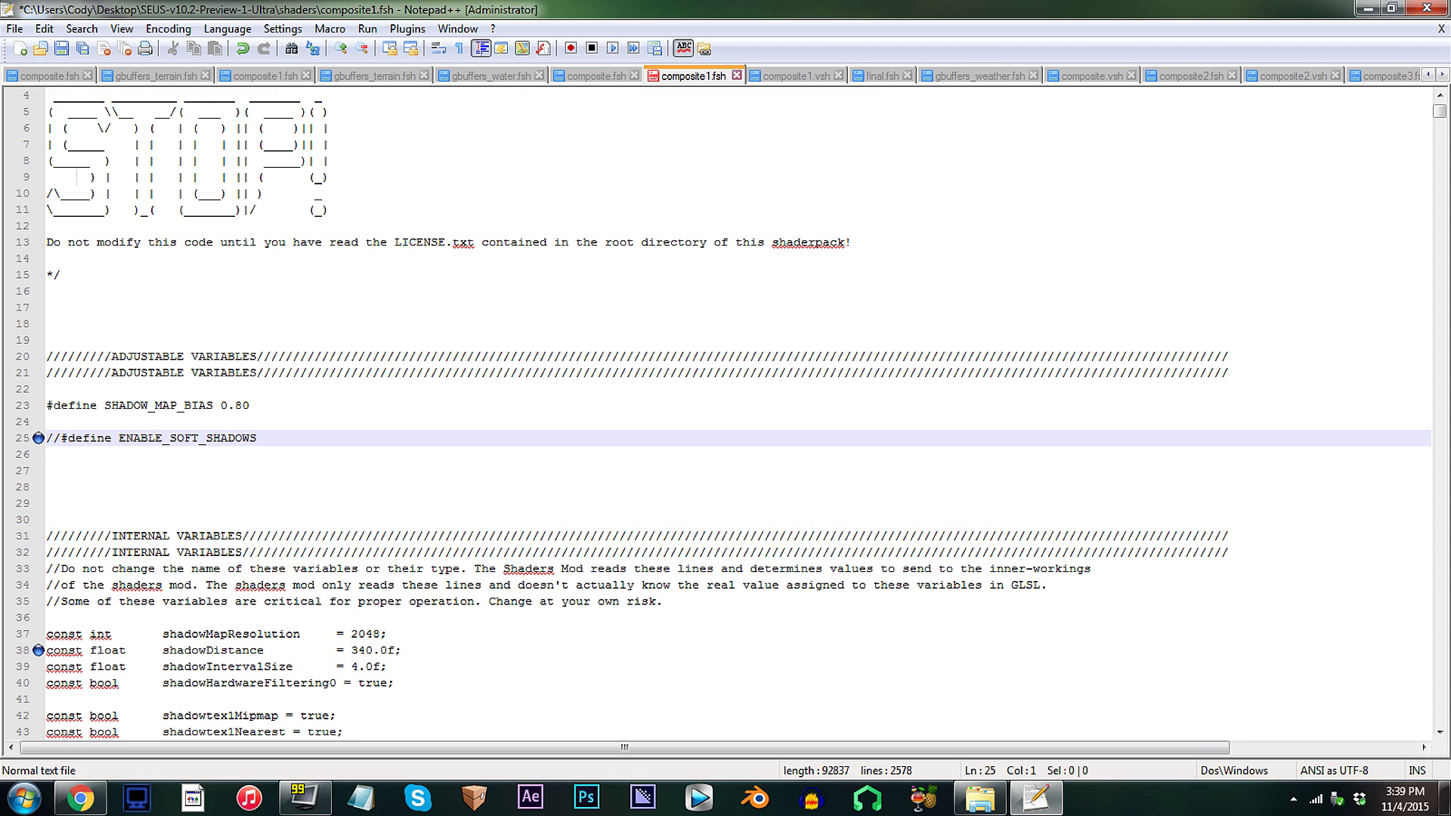
{"action": "key", "text": "BackSpace"}
{"action": "key", "text": "BackSpace"}
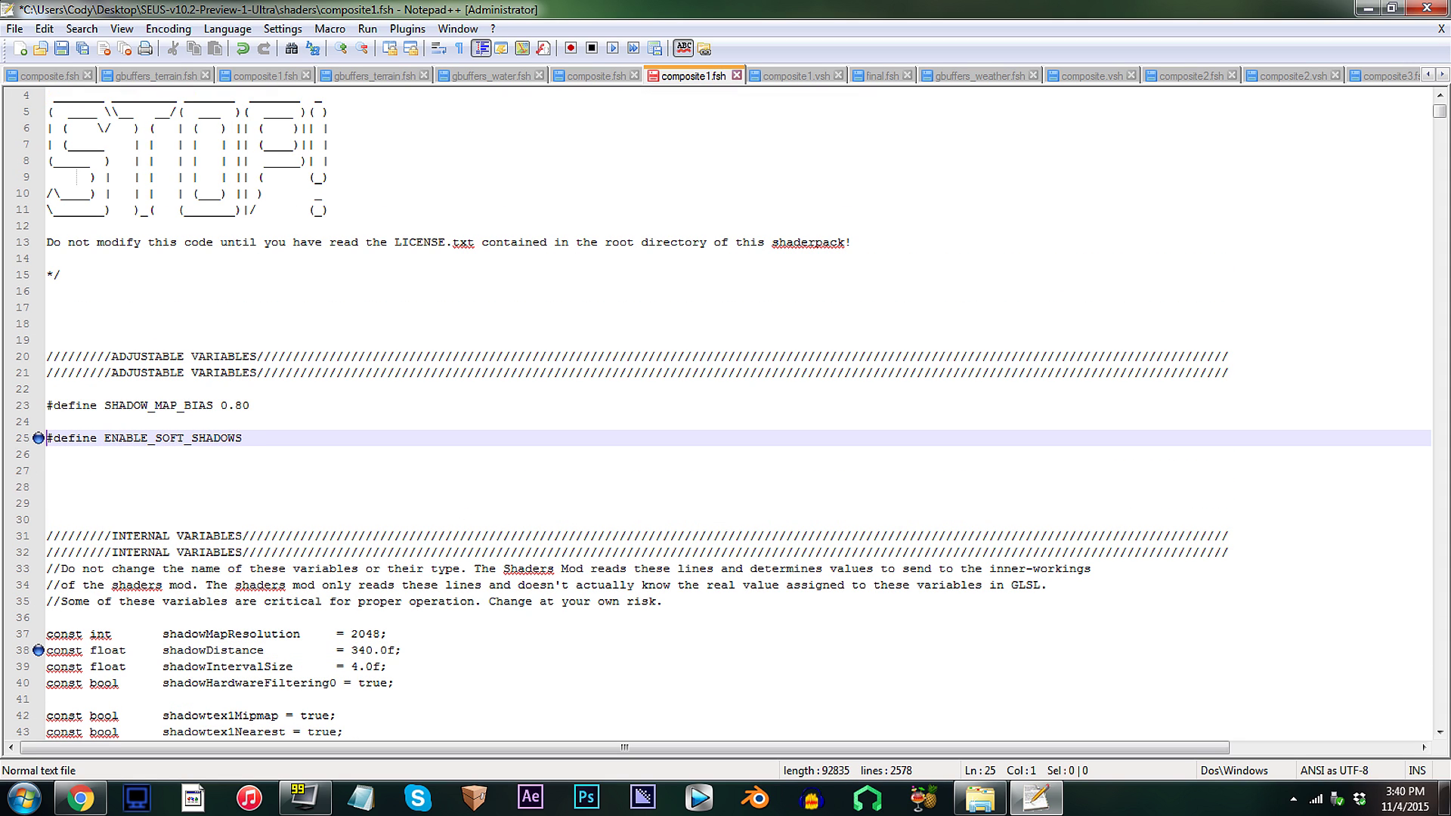
Set the soft shadow spread numerator on line 822 to 0.18f, then save composite1.fsh and close the editor
{"action": "left_click_drag", "start_coordinate": [1440, 111], "coordinate": [1444, 310]}
{"action": "left_click", "coordinate": [271, 373]}
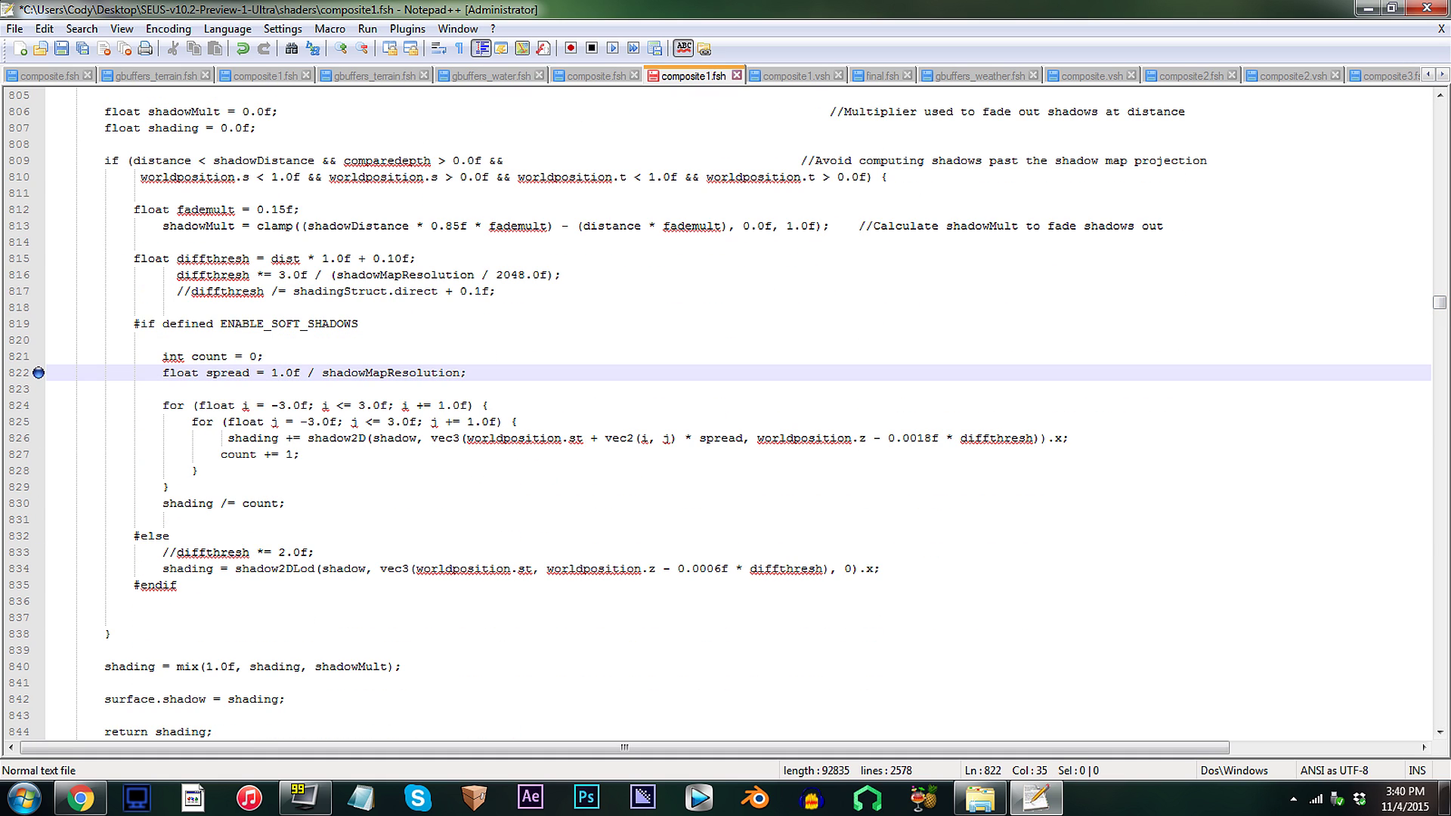
{"action": "key", "text": "BackSpace"}
{"action": "key", "text": "BackSpace"}
{"action": "key", "text": "BackSpace"}
{"action": "type", "text": "0.18"}
{"action": "key", "text": "Right"}
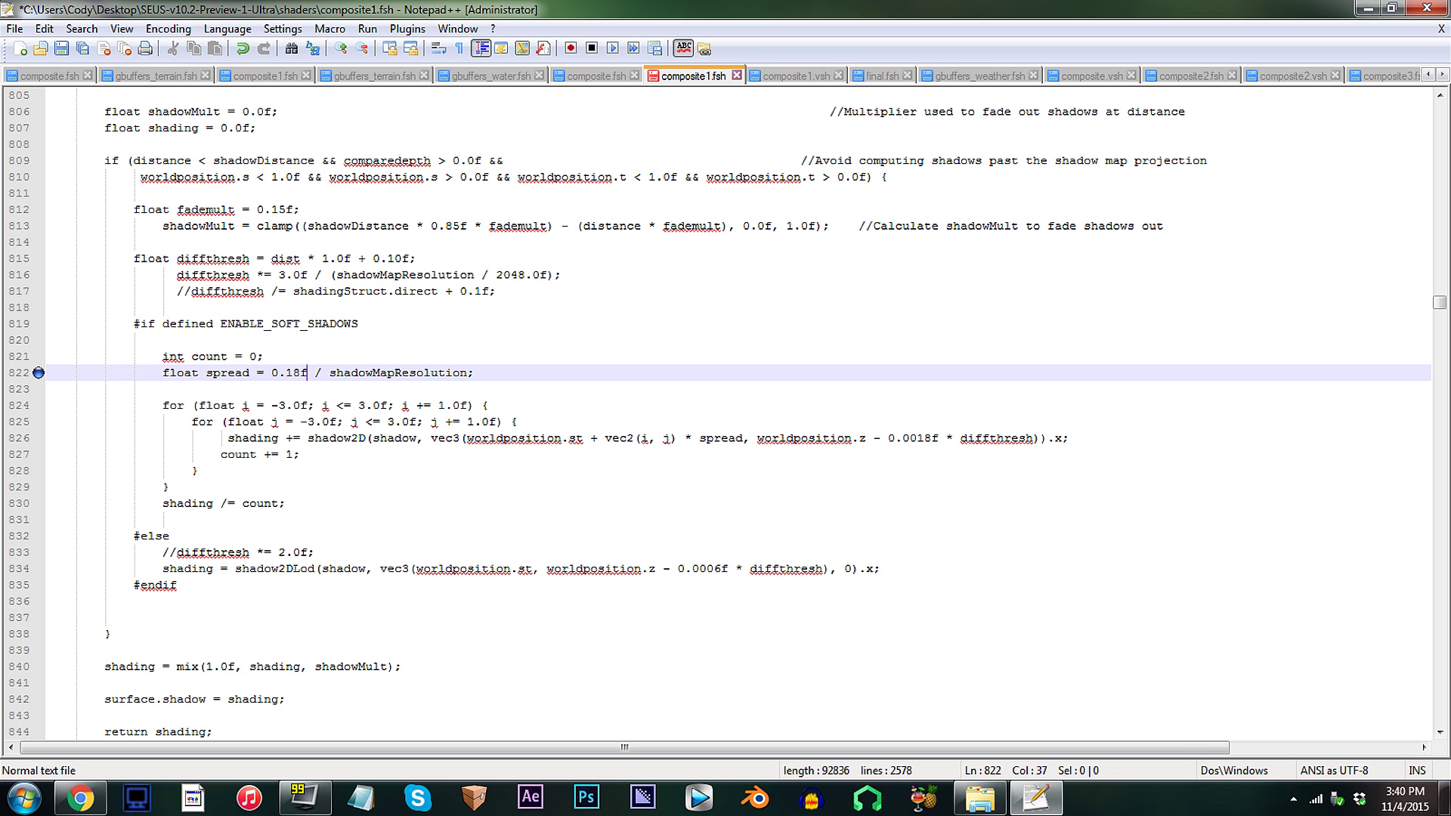
{"action": "left_click", "coordinate": [1441, 29]}
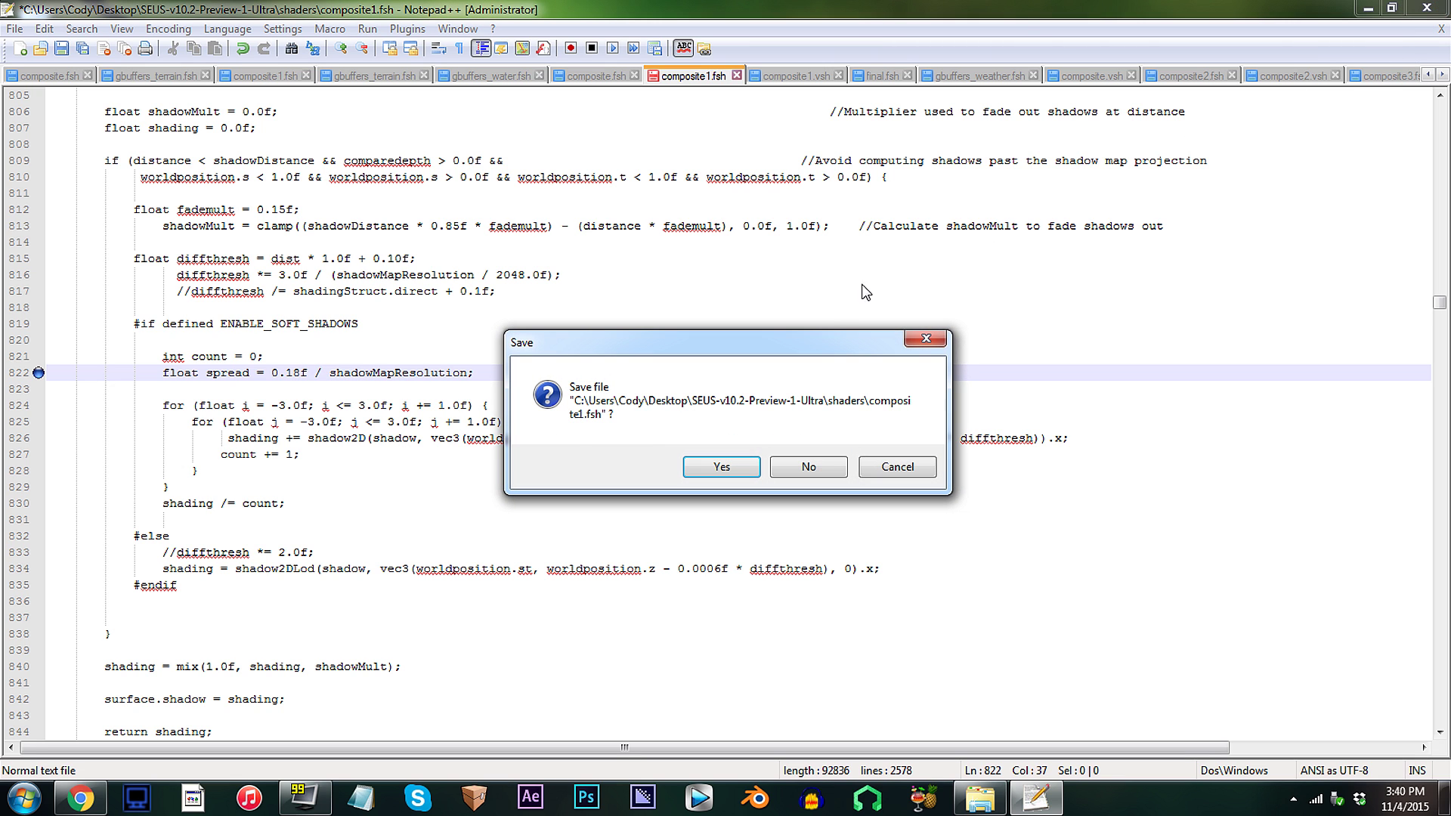
{"action": "left_click", "coordinate": [721, 466]}
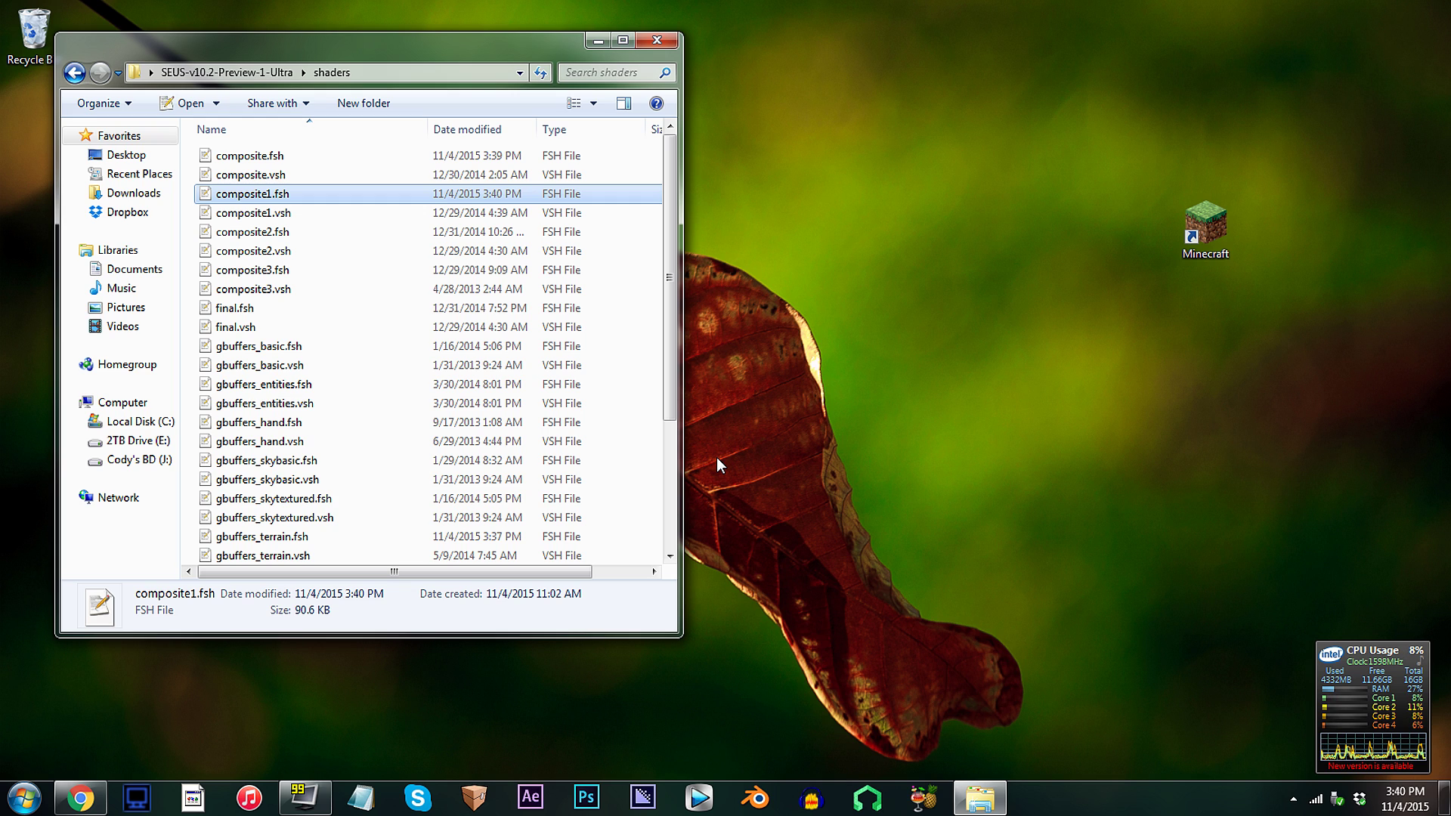
Open gbuffers_water.fsh from the shaders folder
{"action": "scroll", "coordinate": [340, 413], "scroll_direction": "down", "scroll_amount": 3}
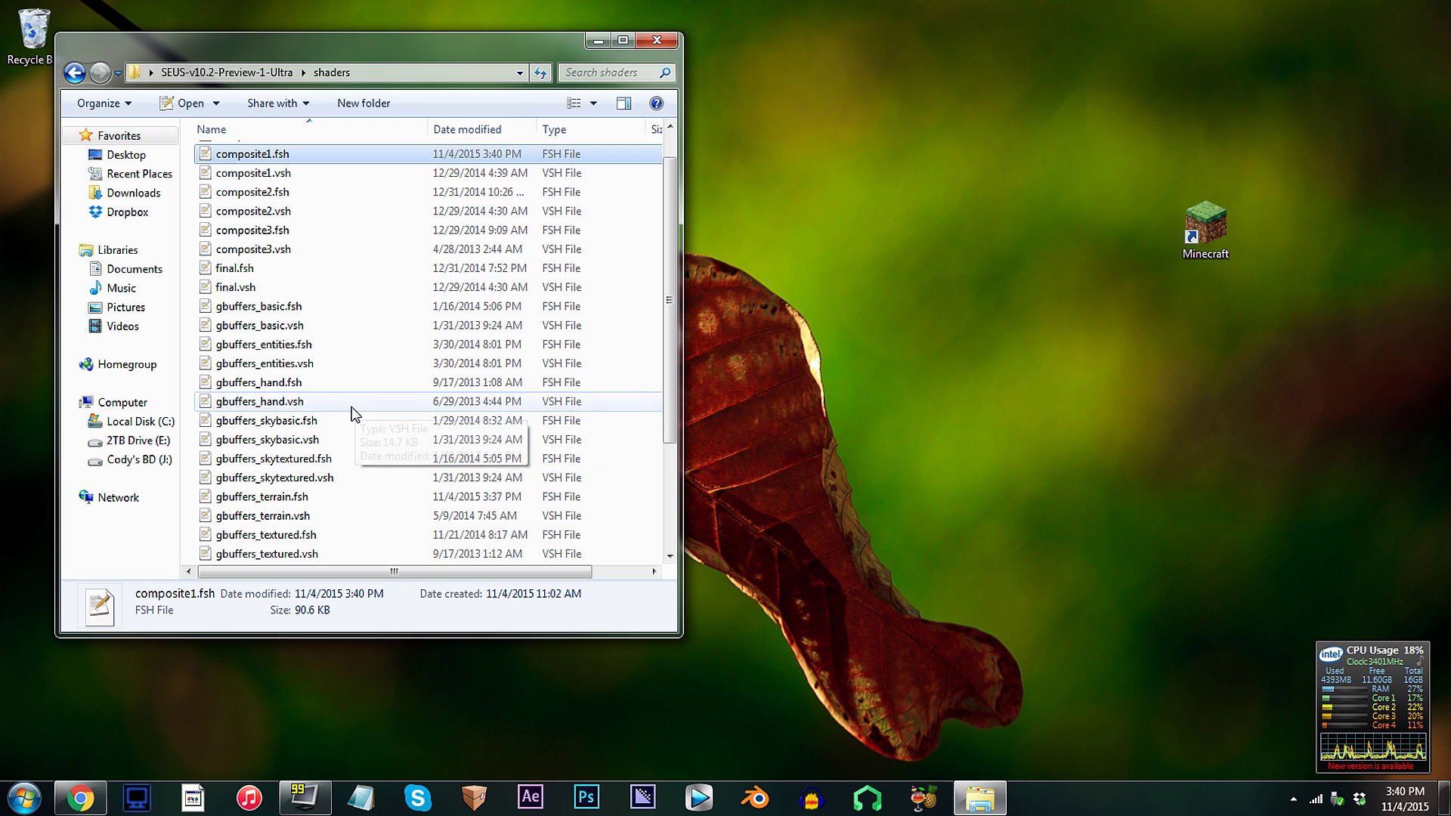
{"action": "left_click", "coordinate": [342, 498]}
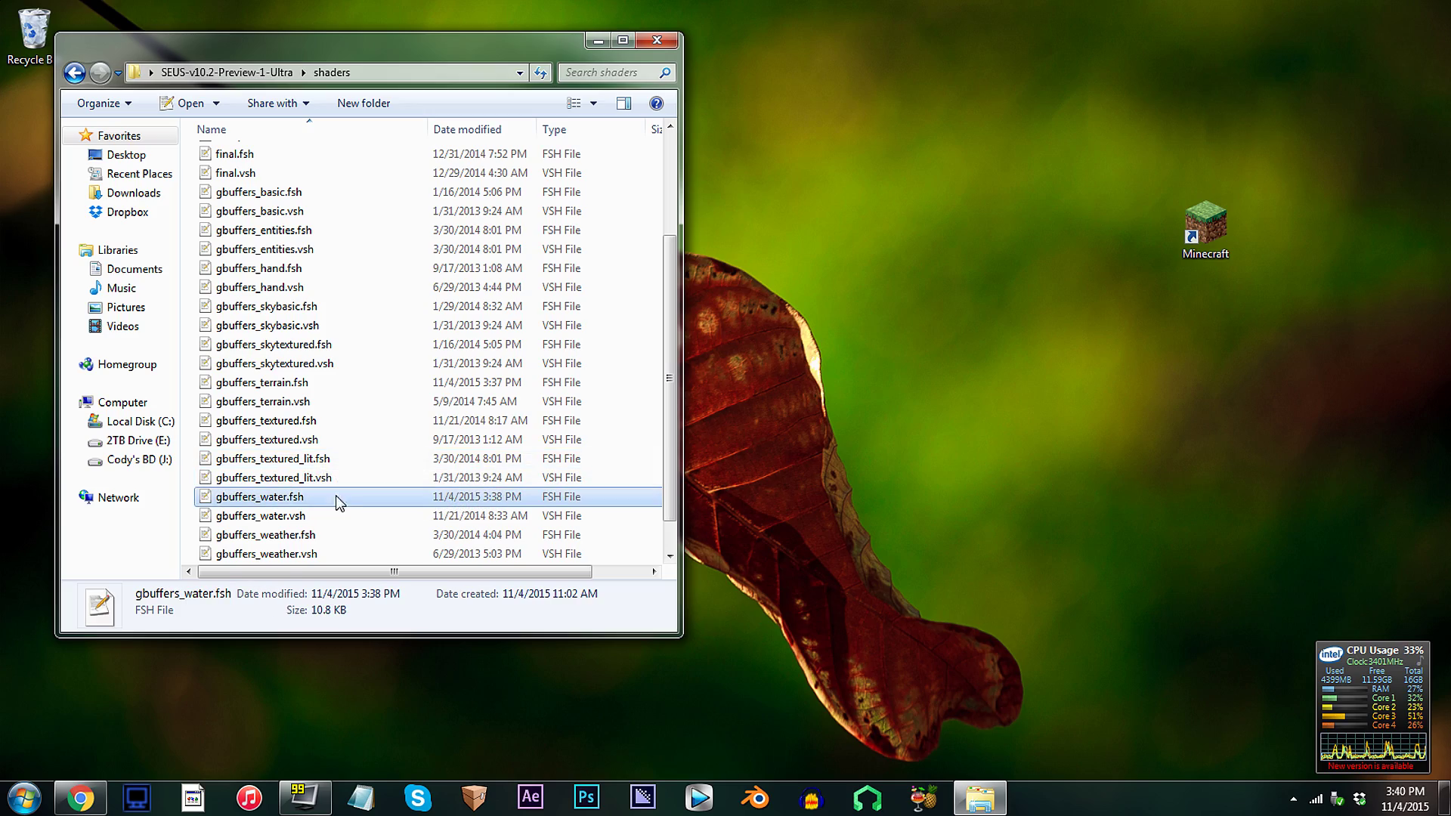
{"action": "double_click", "coordinate": [341, 501]}
Set the first value of the tex vec4 on line 353 of gbuffers_water.fsh to 0.4f
{"action": "left_click_drag", "start_coordinate": [1436, 125], "coordinate": [1440, 615]}
{"action": "left_click", "coordinate": [105, 307]}
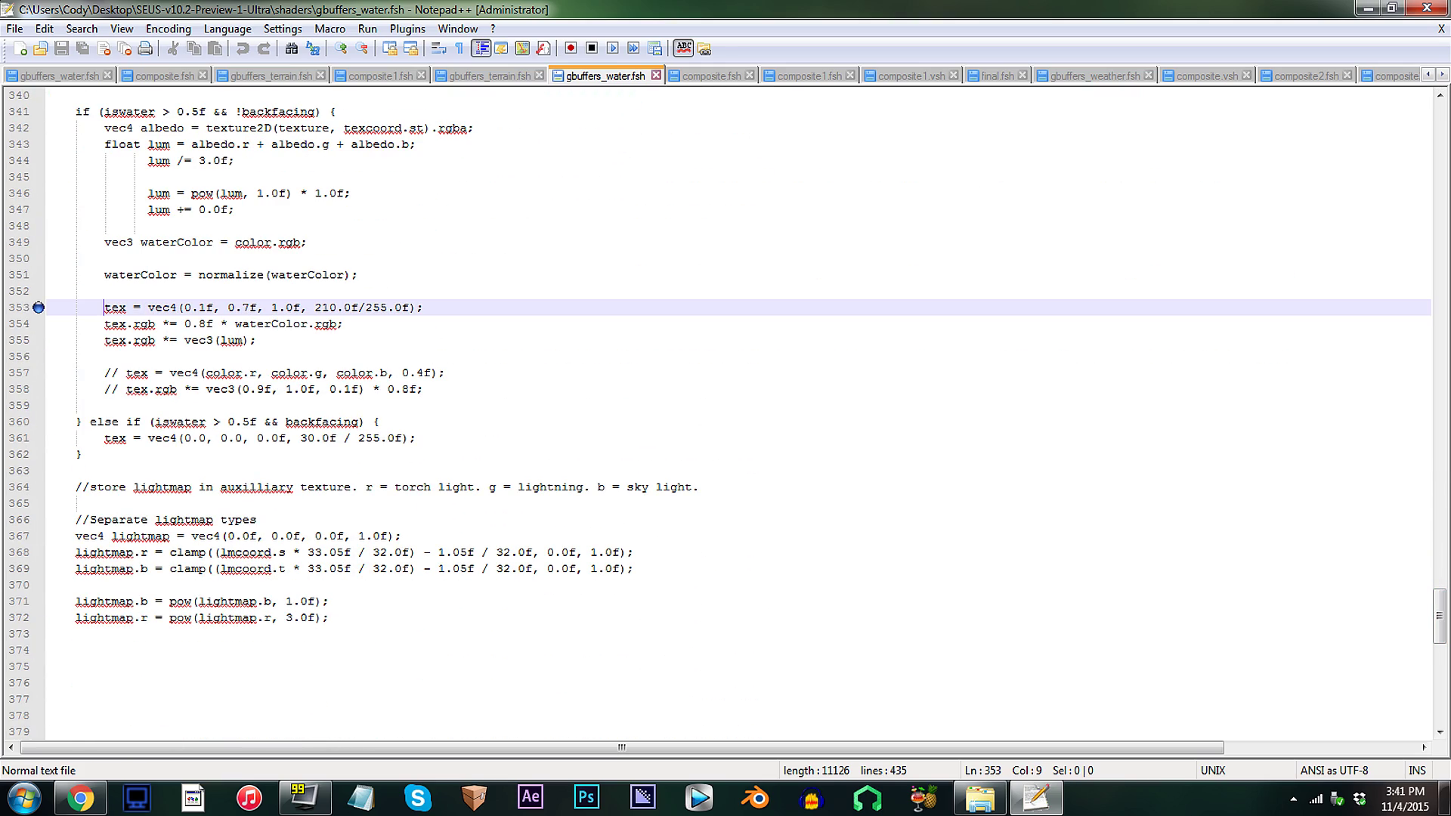
{"action": "key", "text": "Right"}
{"action": "key", "text": "Right"}
{"action": "key", "text": "Right"}
{"action": "key", "text": "Right"}
{"action": "key", "text": "Right"}
{"action": "key", "text": "Right"}
{"action": "key", "text": "Right"}
{"action": "key", "text": "Right"}
{"action": "key", "text": "Right"}
{"action": "key", "text": "Right"}
{"action": "key", "text": "BackSpace"}
{"action": "type", "text": "4"}
Set the second and third values of the tex vec4 on line 353 to 0.9f and 1.2f
{"action": "key", "text": "Right"}
{"action": "key", "text": "Right"}
{"action": "key", "text": "Right"}
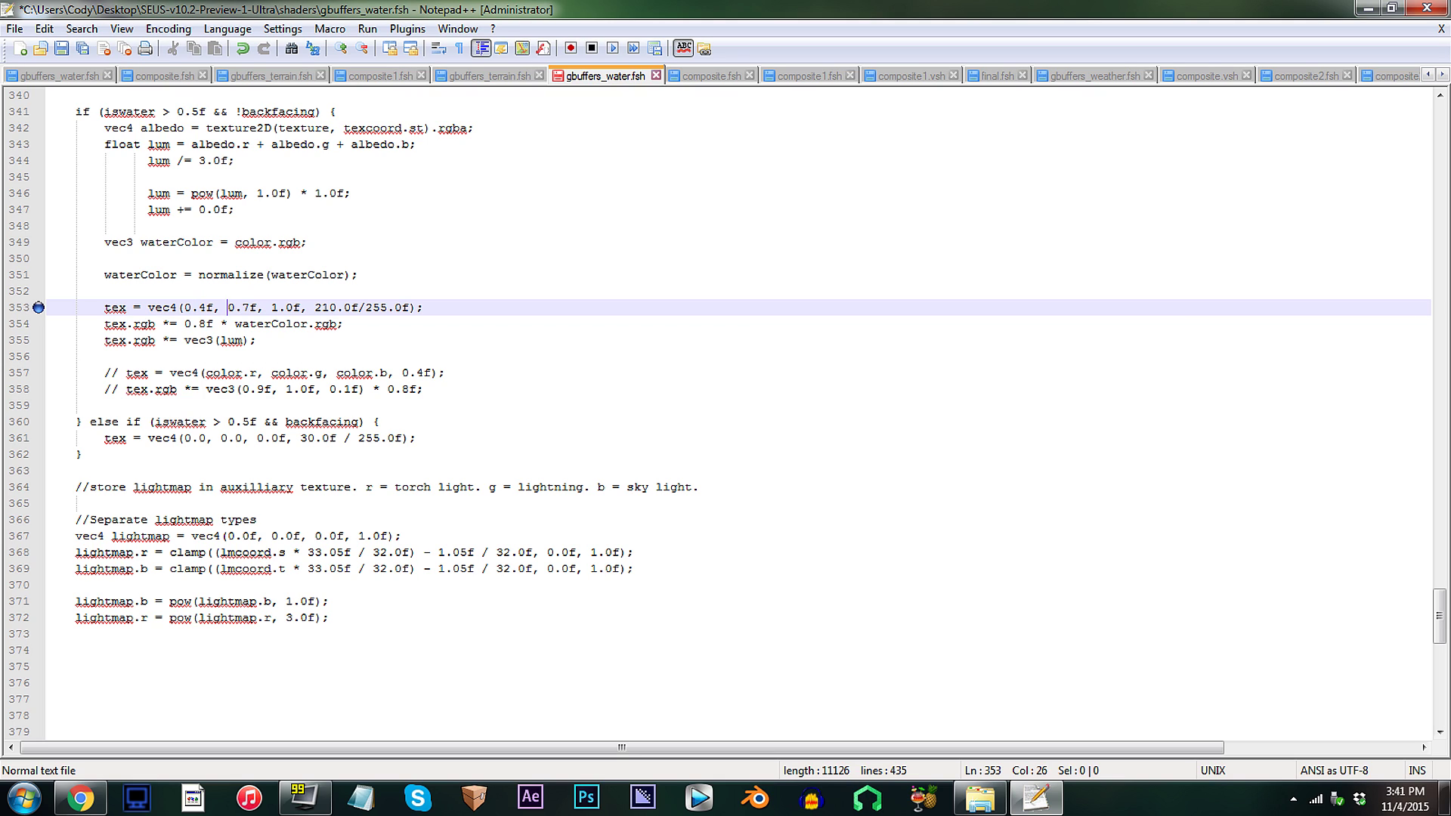
{"action": "key", "text": "BackSpace"}
{"action": "type", "text": "9"}
{"action": "key", "text": "Right"}
{"action": "key", "text": "BackSpace"}
{"action": "type", "text": "2"}
Set the tex vec4's alpha numerator on line 353 to 230.0f, then save gbuffers_water.fsh and close the editor
{"action": "key", "text": "Right"}
{"action": "key", "text": "Right"}
{"action": "key", "text": "Right"}
{"action": "key", "text": "Right"}
{"action": "key", "text": "Right"}
{"action": "key", "text": "BackSpace"}
{"action": "type", "text": "3"}
{"action": "key", "text": "Right"}
{"action": "left_click", "coordinate": [1426, 7]}
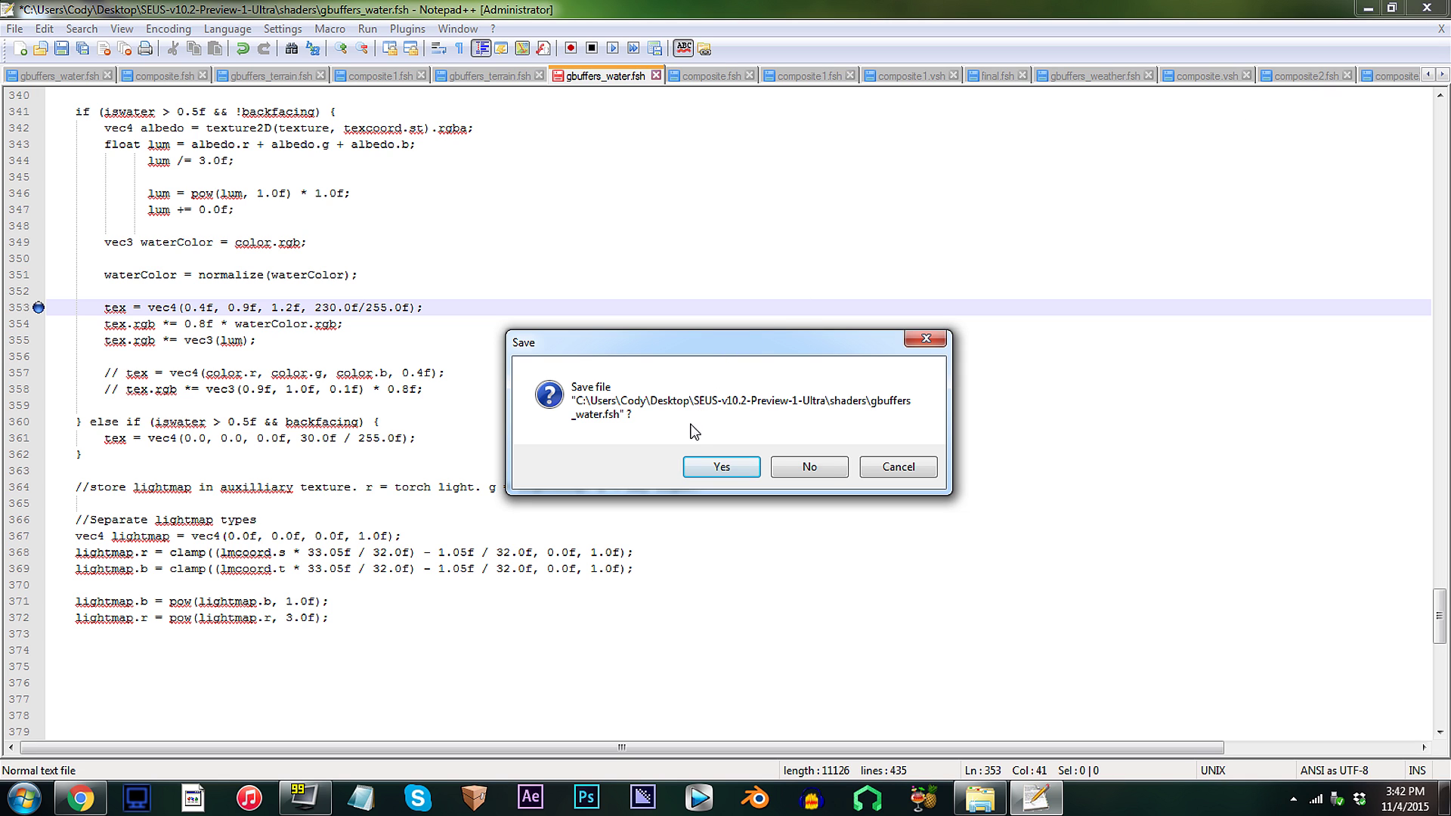
{"action": "left_click", "coordinate": [693, 466]}
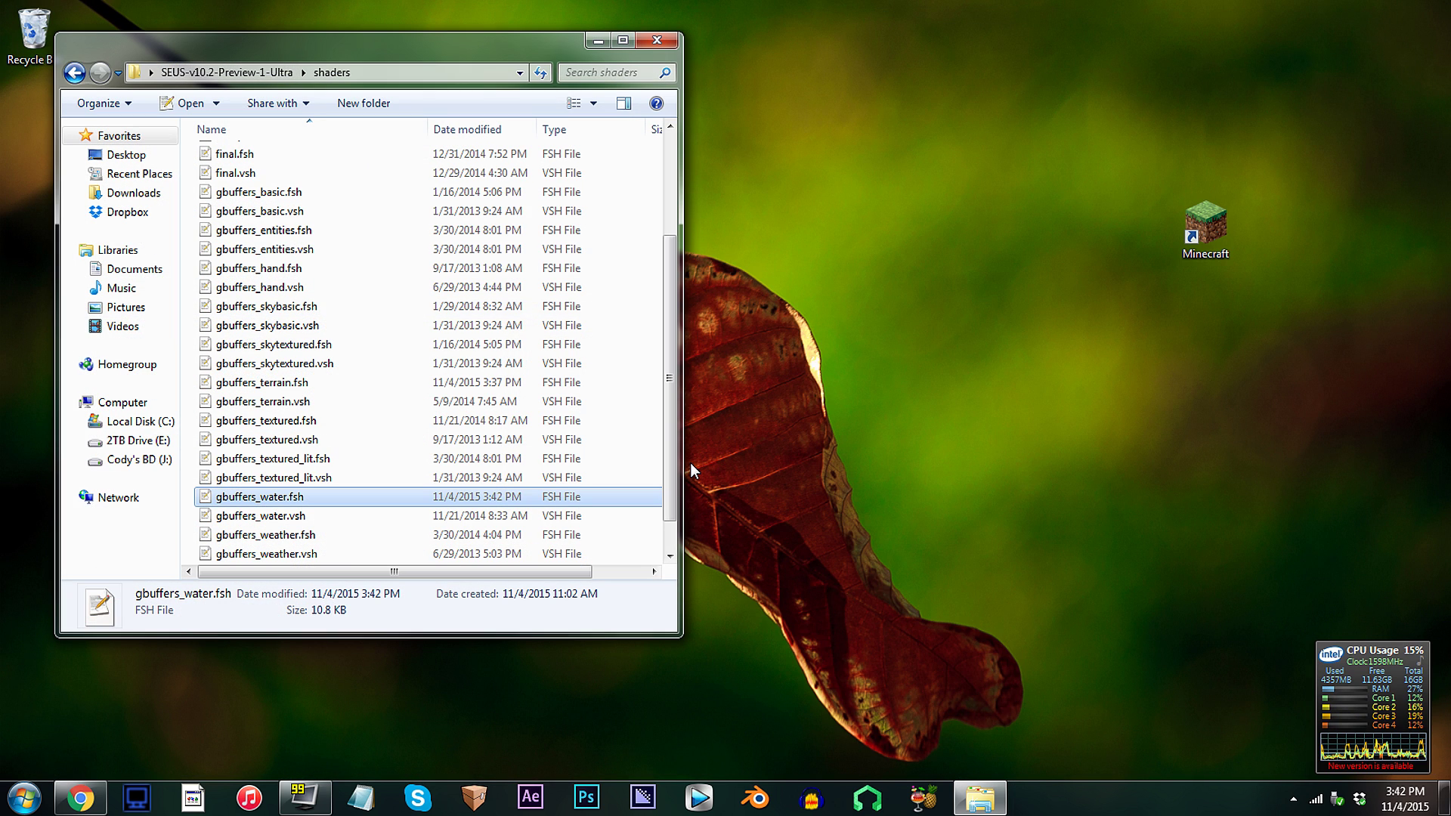
Open composite1.vsh from the shaders folder
{"action": "left_click_drag", "start_coordinate": [669, 412], "coordinate": [665, 314]}
{"action": "left_click", "coordinate": [260, 213]}
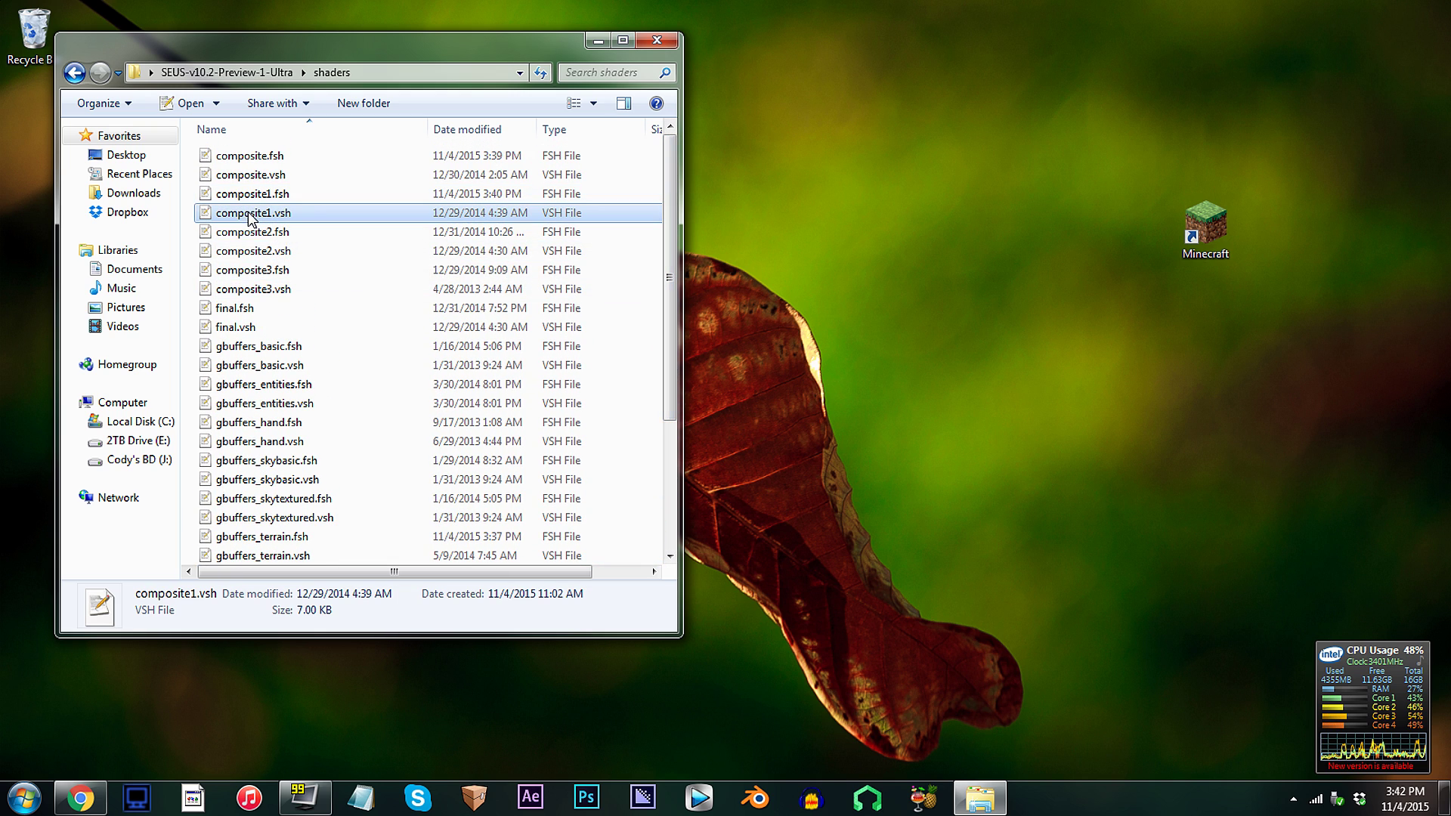
{"action": "double_click", "coordinate": [361, 221]}
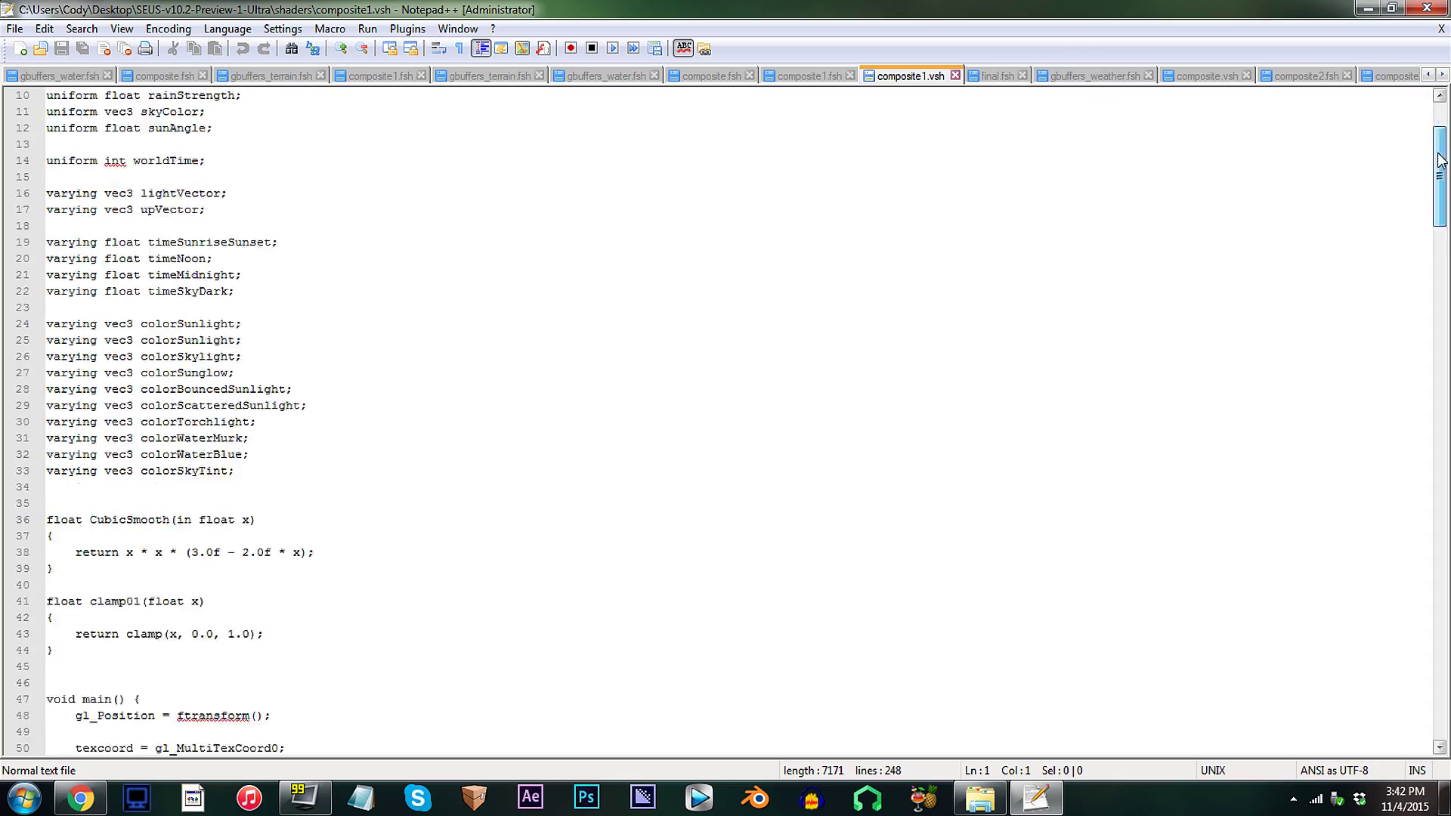
Set the first value of the noon_amb vec3 on line 142 of composite1.vsh to 1.0f
{"action": "scroll", "coordinate": [726, 423], "scroll_direction": "down", "scroll_amount": 20}
{"action": "scroll", "coordinate": [111, 291], "scroll_direction": "down", "scroll_amount": 6}
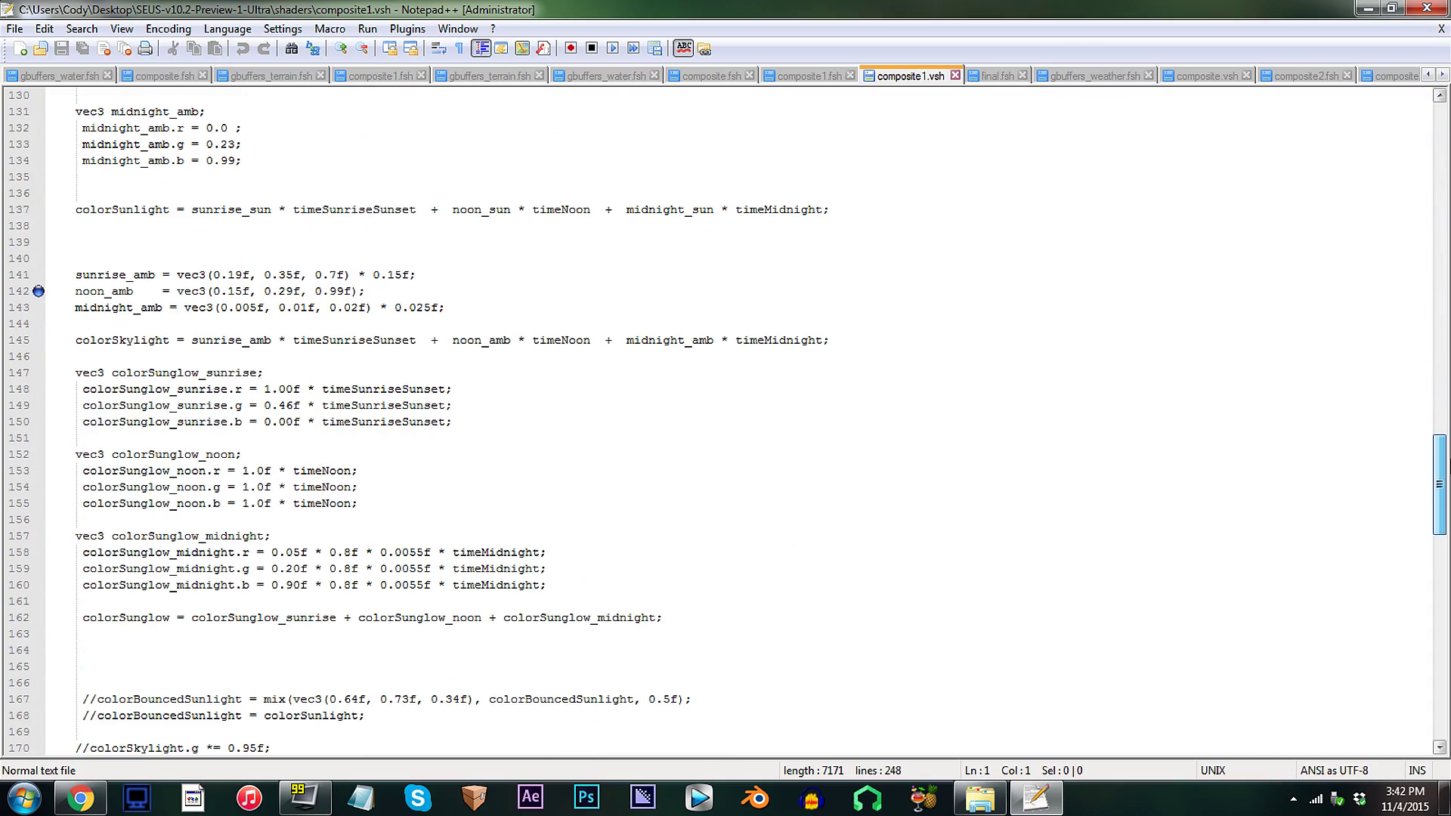
{"action": "left_click", "coordinate": [111, 290]}
{"action": "key", "text": "Right"}
{"action": "key", "text": "Right"}
{"action": "key", "text": "Right"}
{"action": "key", "text": "Right"}
{"action": "key", "text": "Right"}
{"action": "key", "text": "Right"}
{"action": "key", "text": "Right"}
{"action": "key", "text": "Right"}
{"action": "key", "text": "Right"}
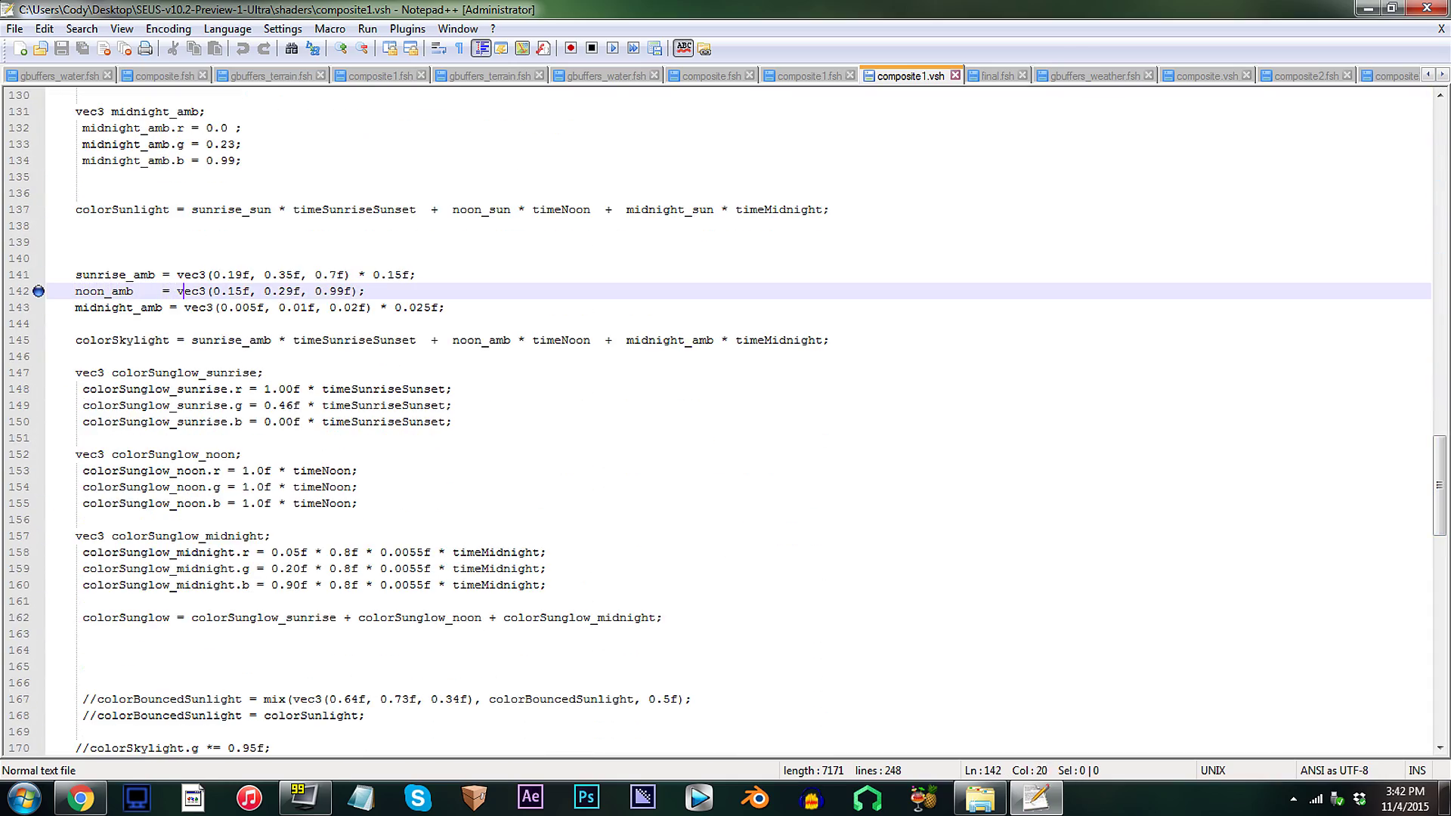
{"action": "key", "text": "Delete"}
{"action": "key", "text": "Delete"}
{"action": "key", "text": "Delete"}
{"action": "key", "text": "Delete"}
{"action": "type", "text": "1.0"}
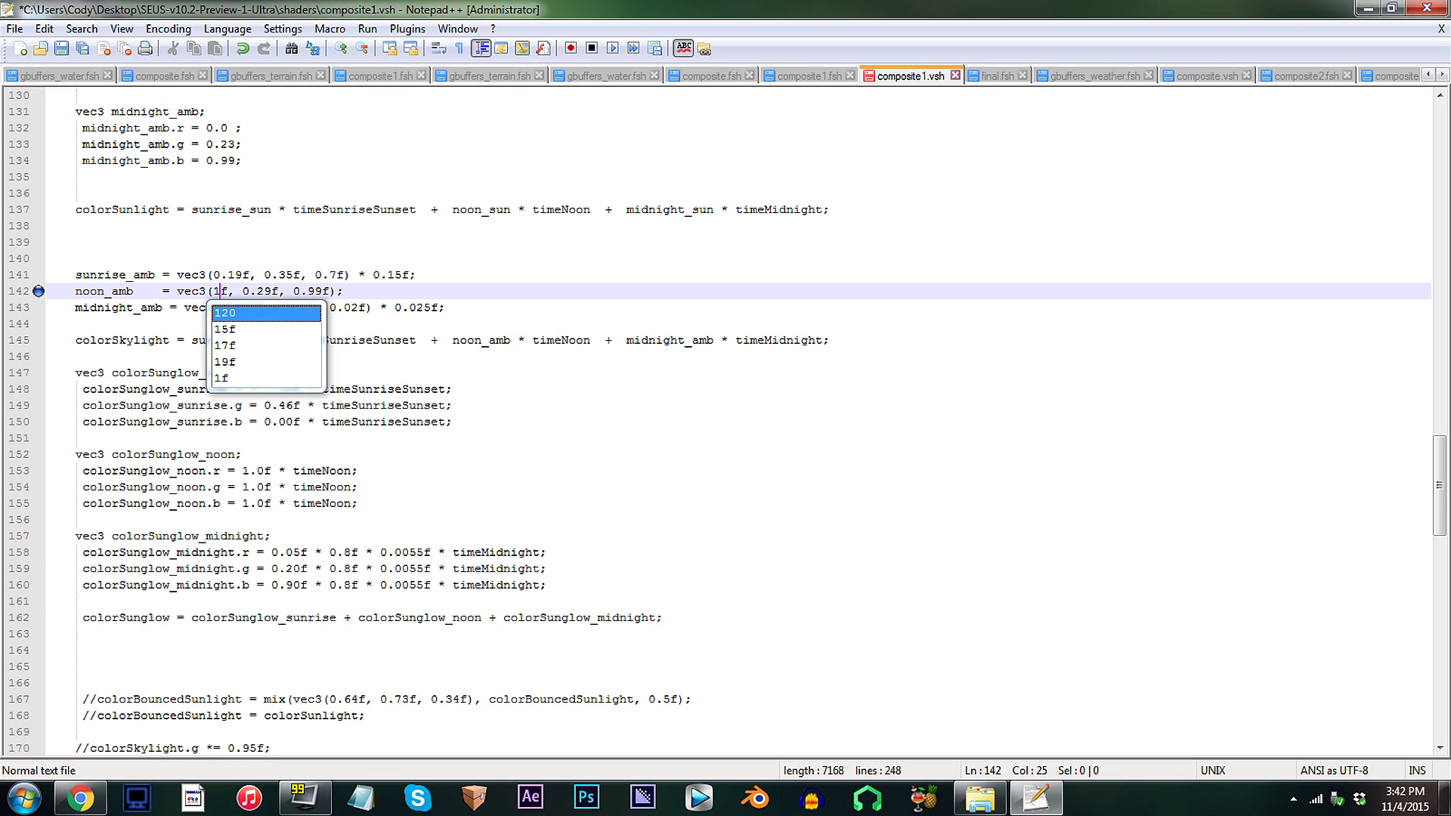
Set the second value of the noon_amb vec3 on line 142 to 1.7f
{"action": "key", "text": "Right"}
{"action": "key", "text": "Right"}
{"action": "key", "text": "Right"}
{"action": "key", "text": "Delete"}
{"action": "key", "text": "Delete"}
{"action": "key", "text": "Delete"}
{"action": "key", "text": "Delete"}
{"action": "type", "text": "1.7"}
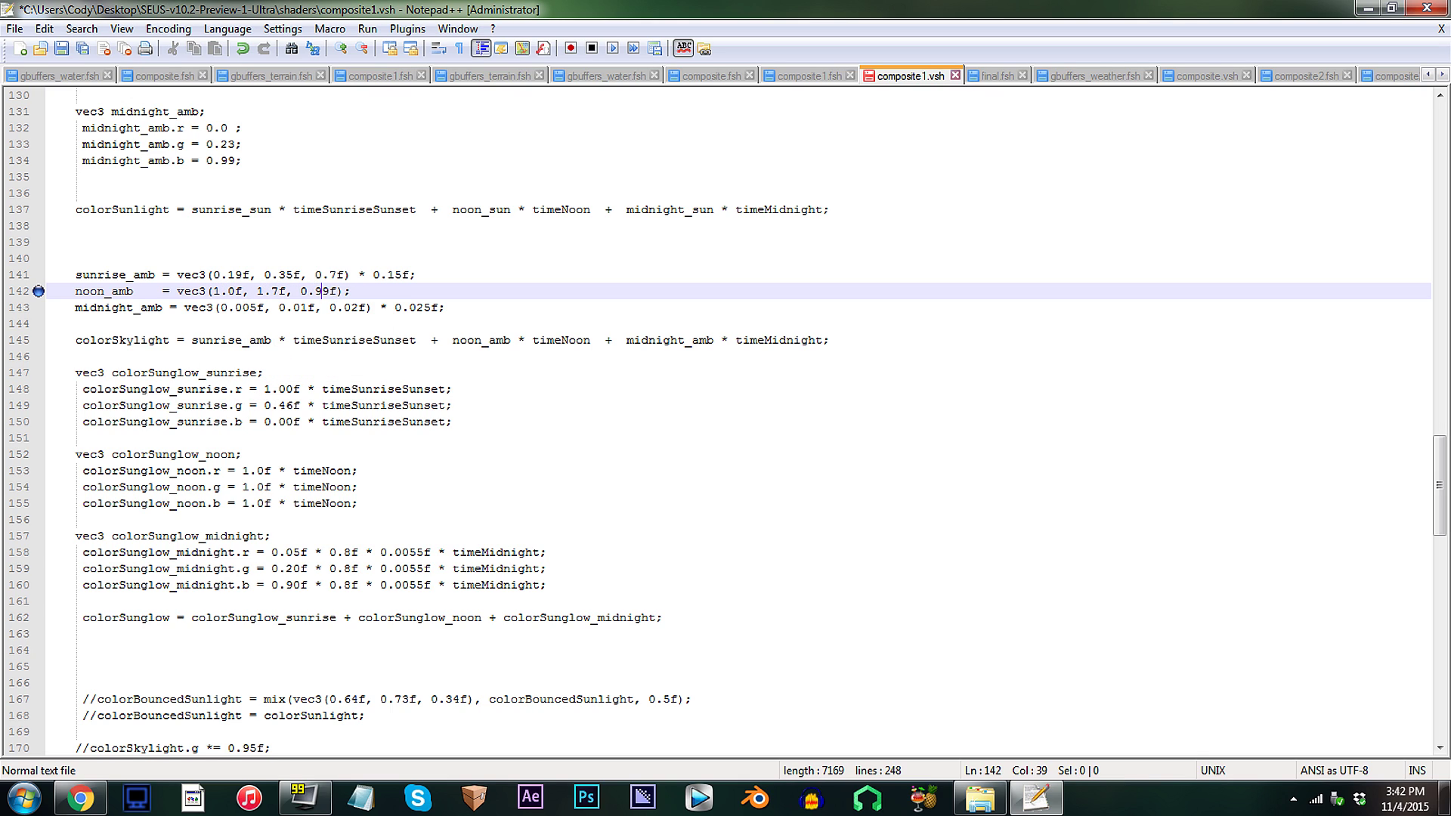
Set the third value of the noon_amb vec3 on line 142 to 4.9f
{"action": "key", "text": "Right"}
{"action": "key", "text": "Right"}
{"action": "key", "text": "Right"}
{"action": "key", "text": "Delete"}
{"action": "key", "text": "Delete"}
{"action": "key", "text": "Delete"}
{"action": "key", "text": "Delete"}
{"action": "type", "text": "4.9"}
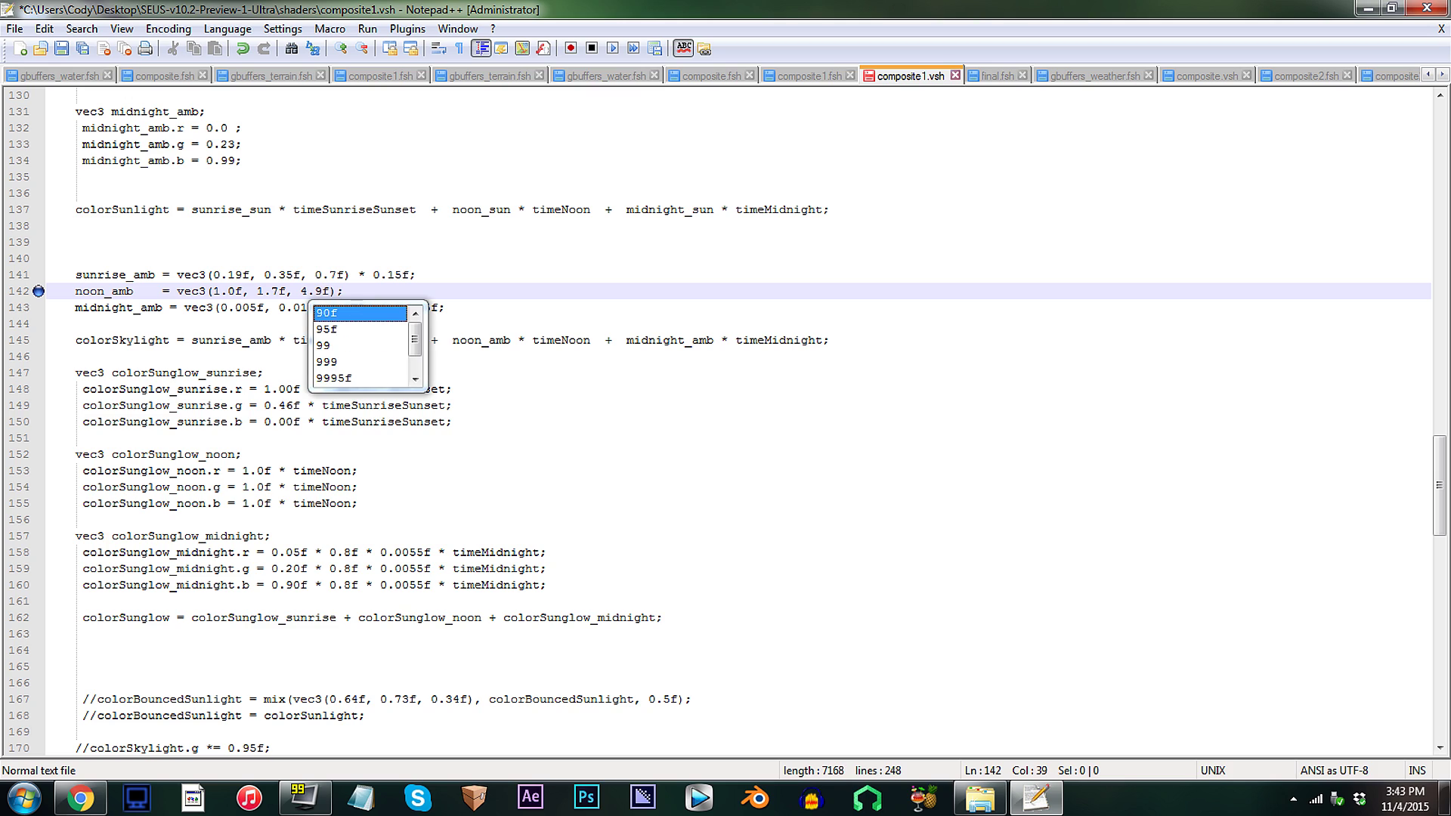
{"action": "key", "text": "Right"}
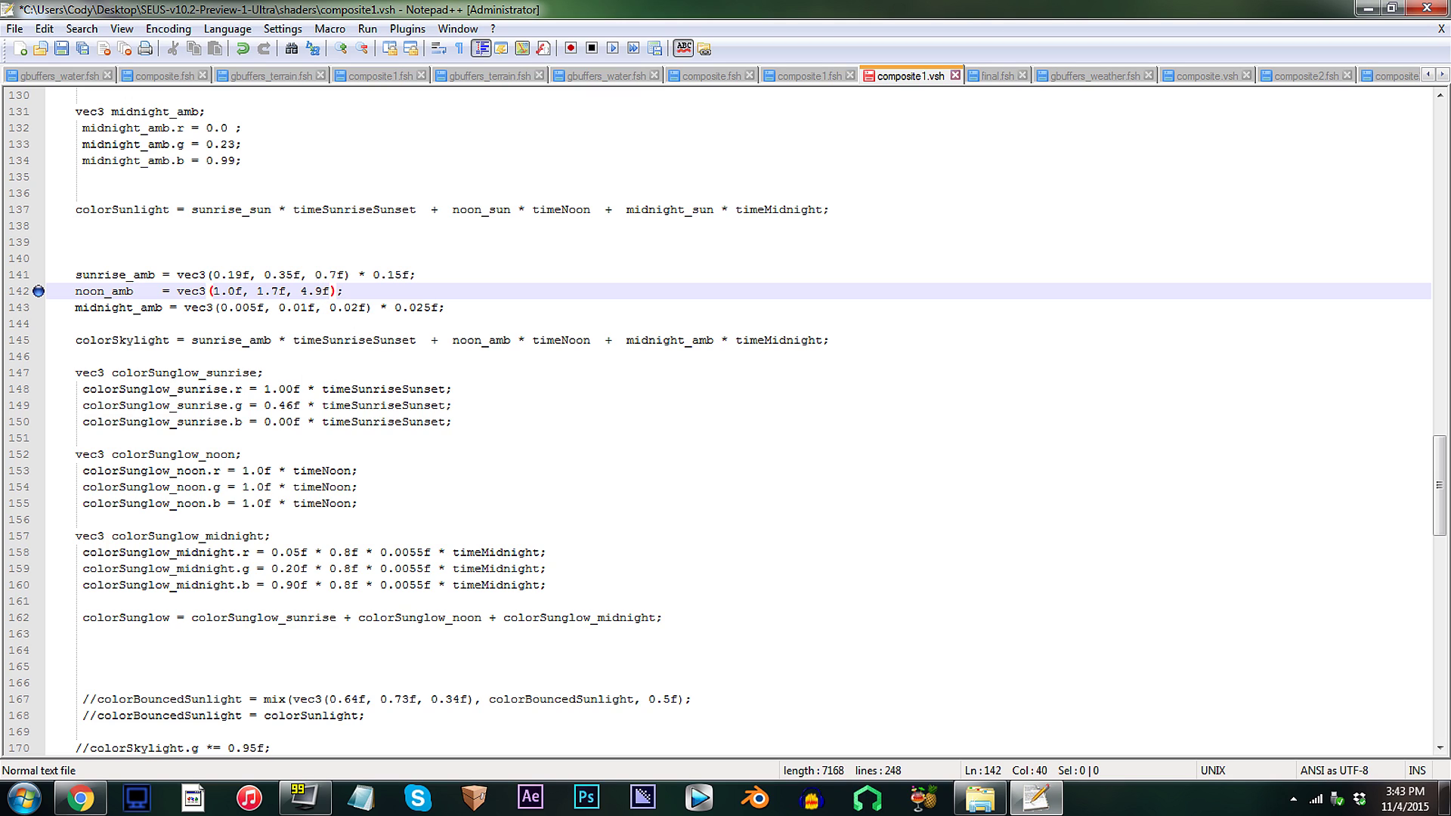
Set the second mix value of noon_sun.r on line 105 to 4.00
{"action": "left_click_drag", "start_coordinate": [1426, 472], "coordinate": [1425, 345]}
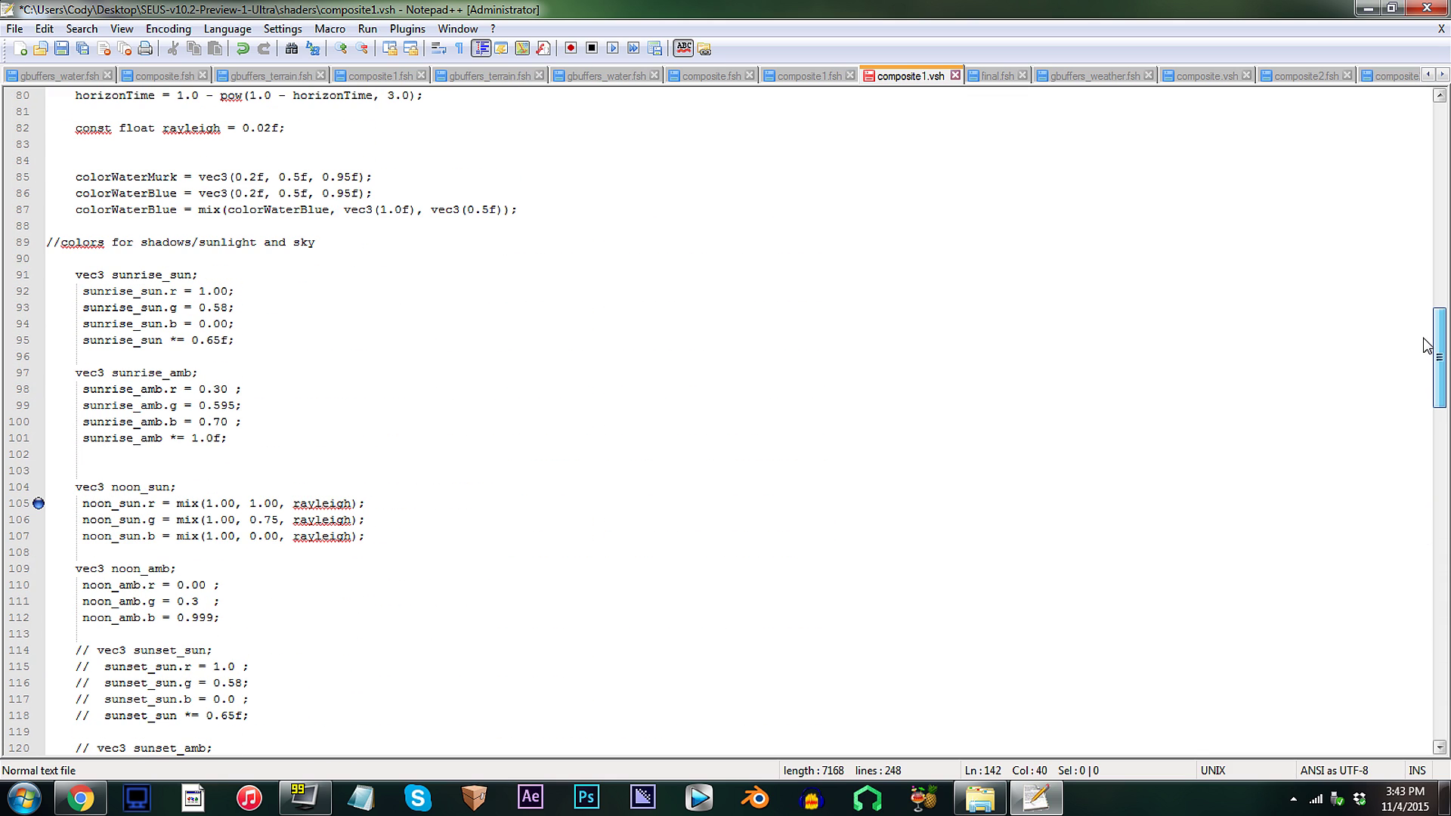
{"action": "left_click", "coordinate": [83, 503]}
{"action": "key", "text": "Right"}
{"action": "key", "text": "Right"}
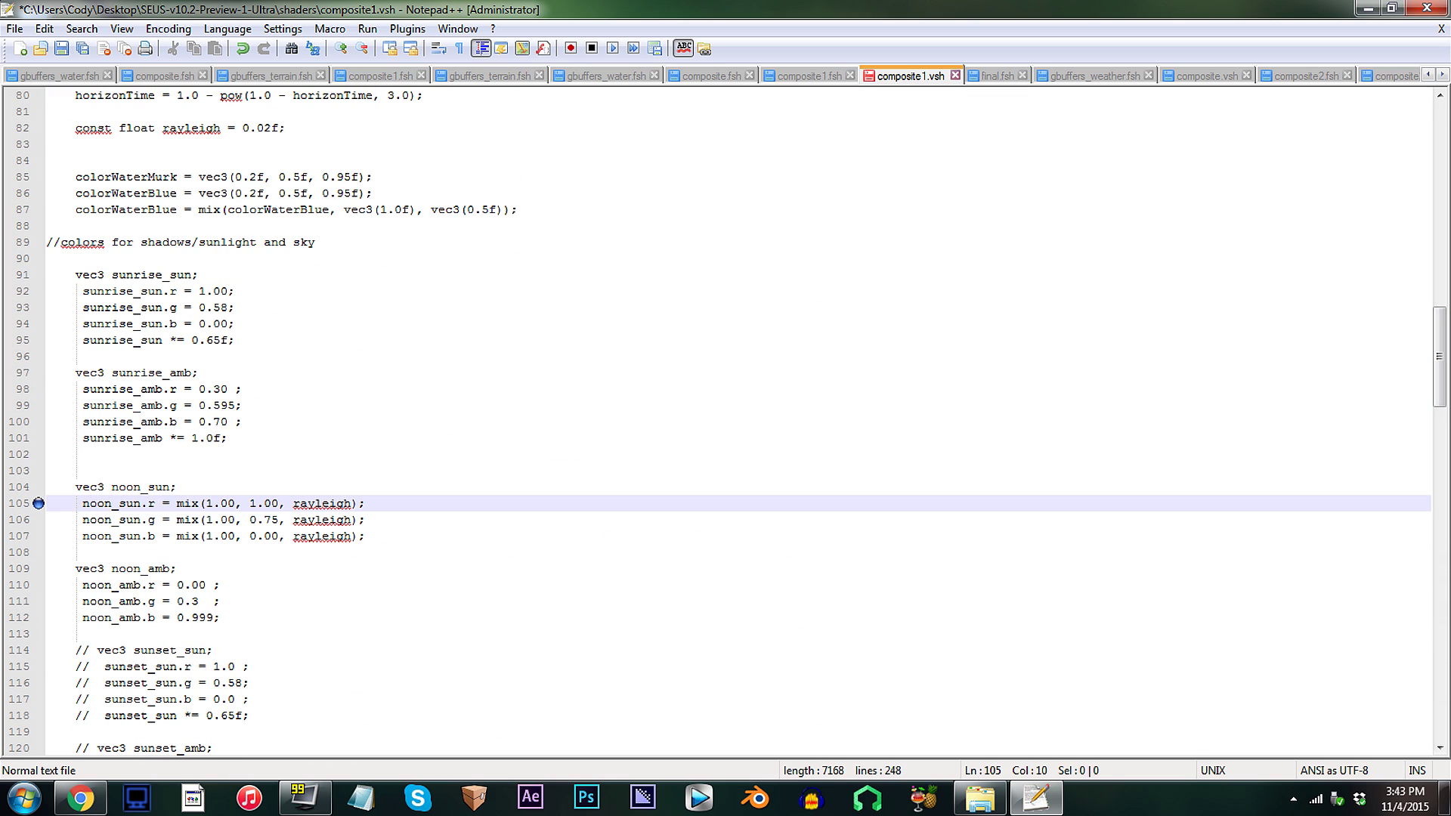
{"action": "key", "text": "Right"}
{"action": "key", "text": "Right"}
{"action": "key", "text": "Delete"}
{"action": "type", "text": "4"}
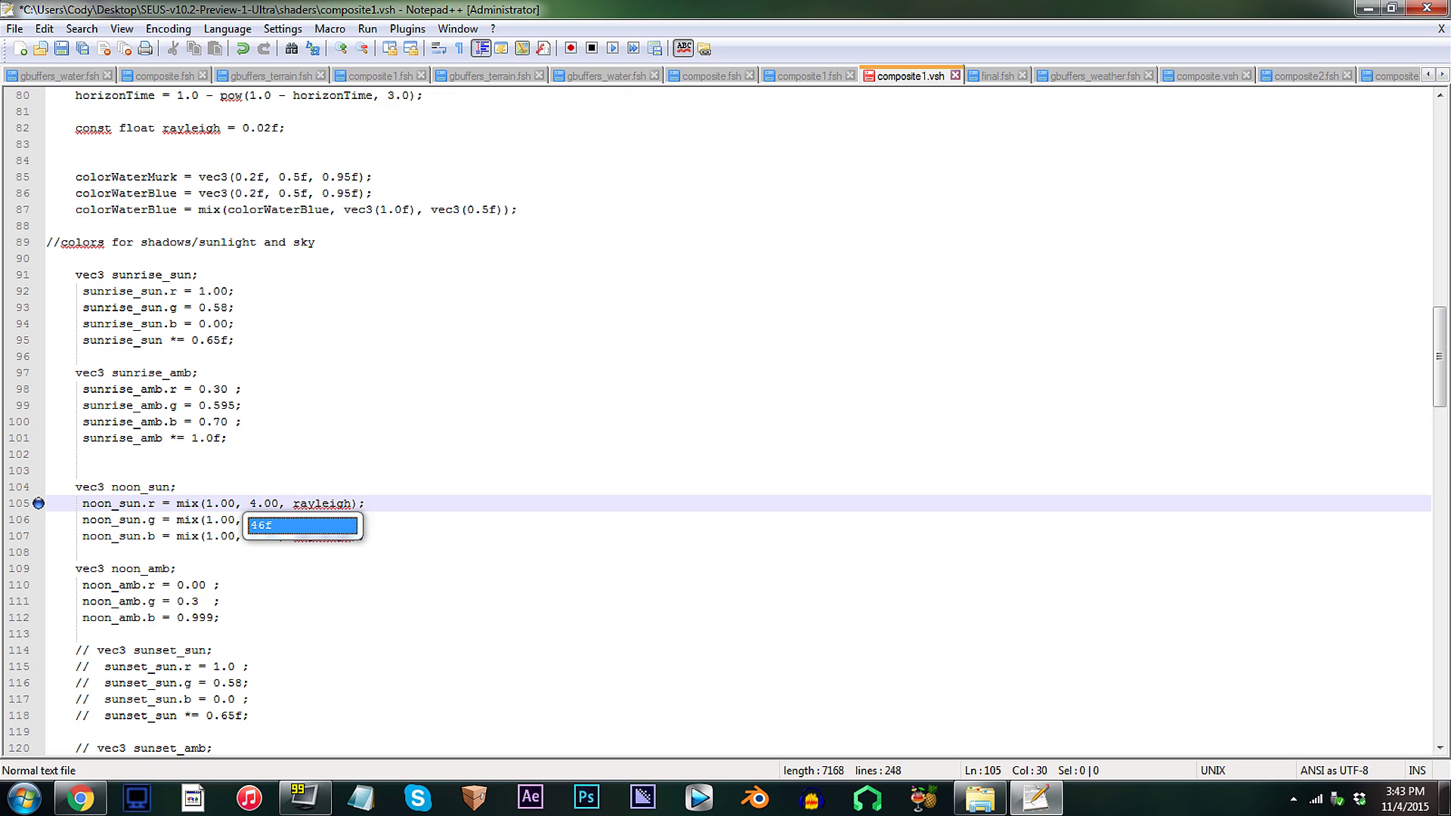
{"action": "key", "text": "Right"}
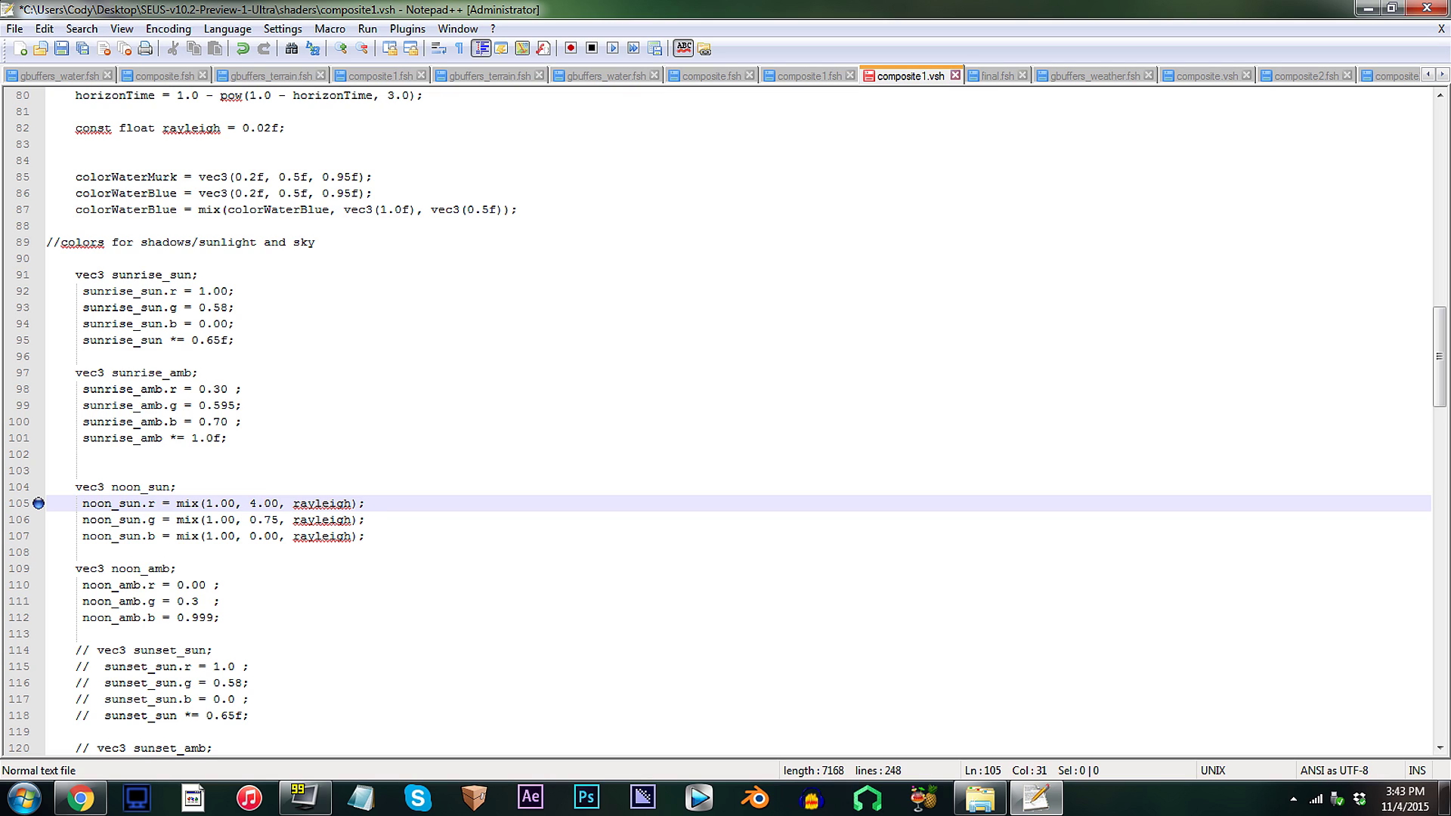
Set the first value of the colorSkylight_rain vec3 on line 177 to 0.9
{"action": "left_click_drag", "start_coordinate": [1439, 365], "coordinate": [1439, 423]}
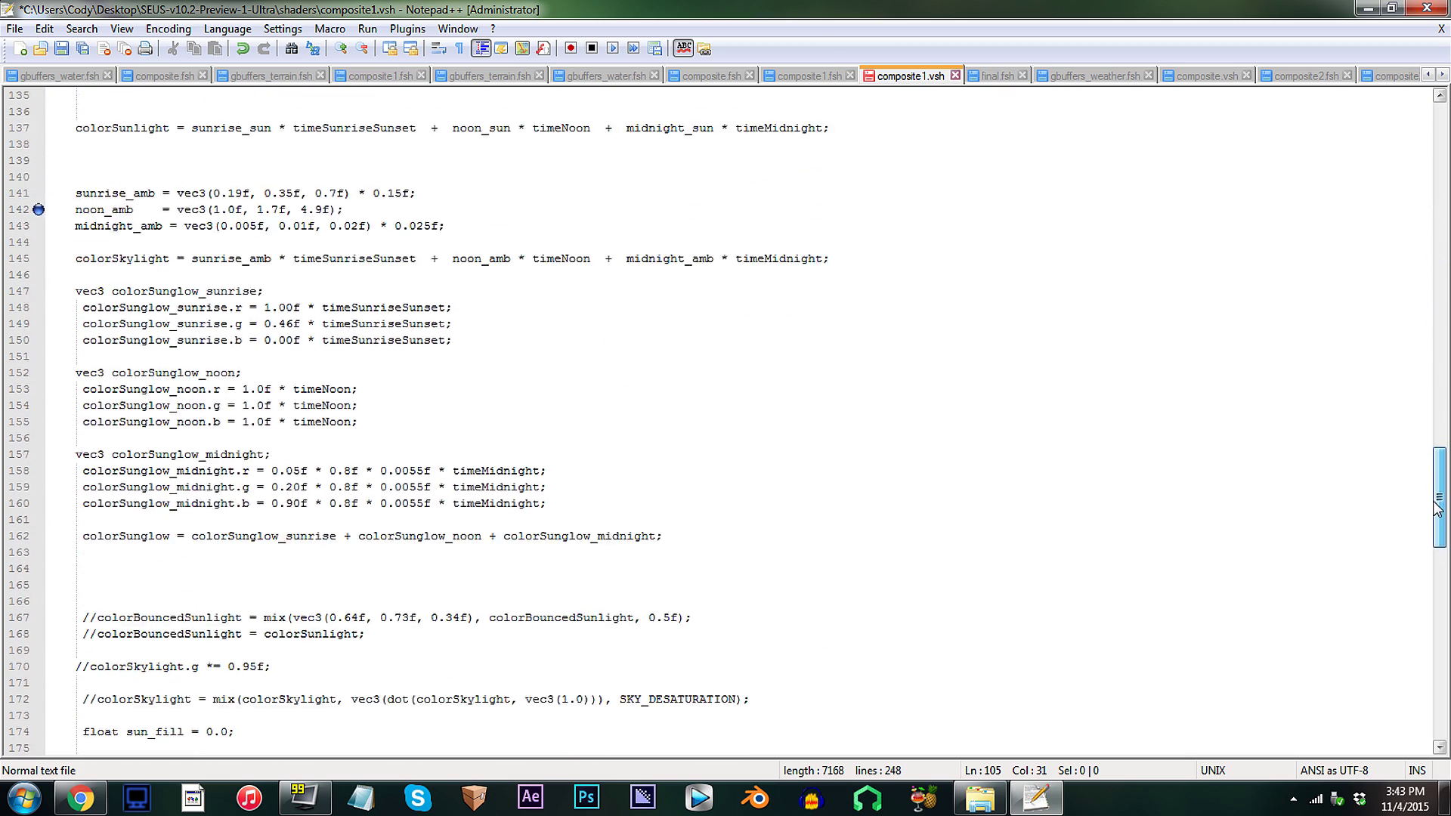
{"action": "left_click_drag", "start_coordinate": [1438, 507], "coordinate": [1437, 553]}
{"action": "left_click", "coordinate": [236, 470]}
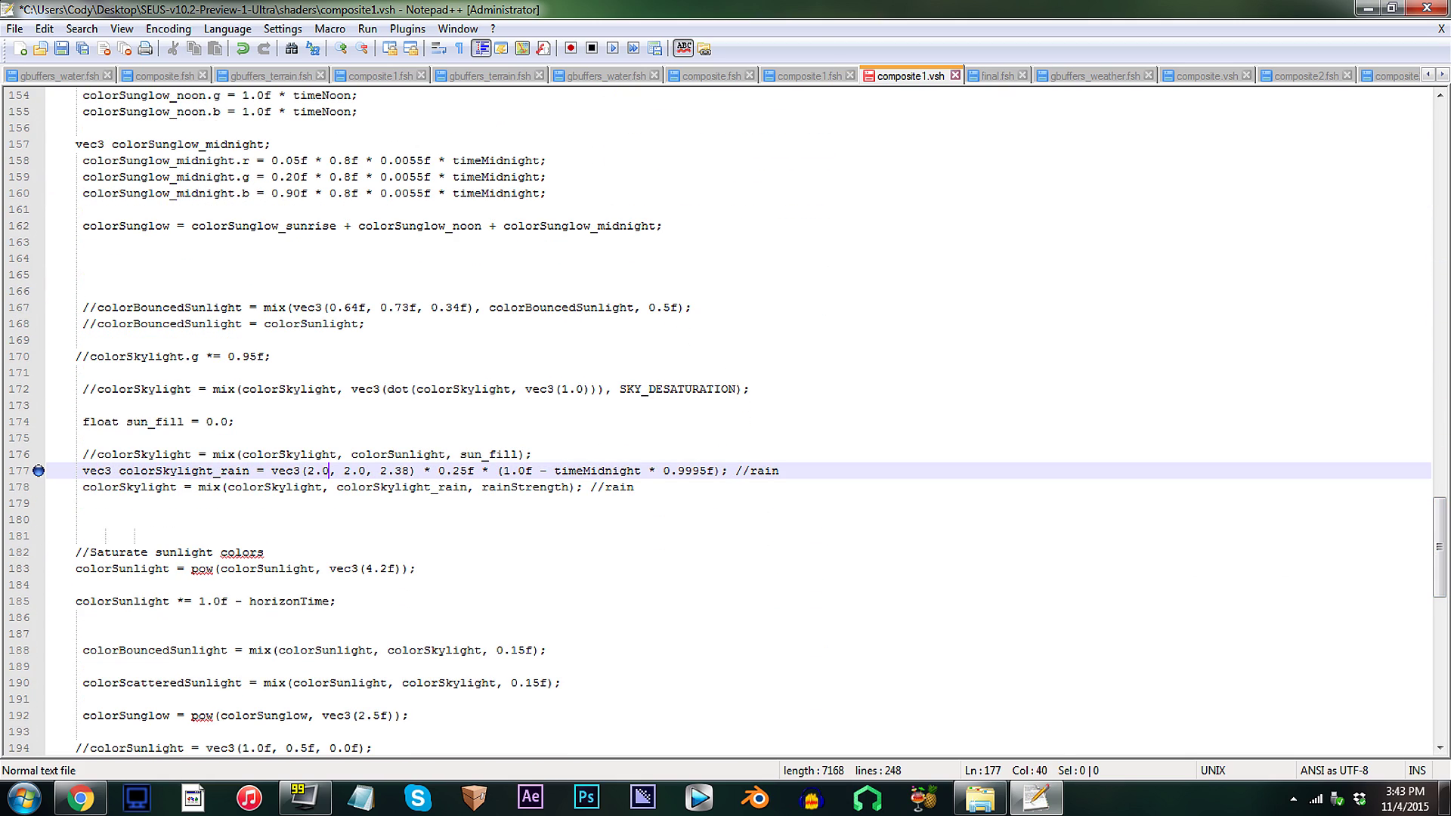
{"action": "key", "text": "BackSpace"}
{"action": "key", "text": "BackSpace"}
{"action": "key", "text": "BackSpace"}
{"action": "type", "text": "0.9"}
Set the second value of the colorSkylight_rain vec3 on line 177 to 1.2
{"action": "key", "text": "Right"}
{"action": "key", "text": "Right"}
{"action": "key", "text": "Right"}
{"action": "key", "text": "Right"}
{"action": "key", "text": "Right"}
{"action": "key", "text": "BackSpace"}
{"action": "key", "text": "BackSpace"}
{"action": "key", "text": "BackSpace"}
{"action": "type", "text": "1.2"}
Set the third value of the colorSkylight_rain vec3 on line 177 to 2.4
{"action": "key", "text": "Right"}
{"action": "key", "text": "BackSpace"}
{"action": "key", "text": "BackSpace"}
{"action": "key", "text": "BackSpace"}
{"action": "key", "text": "BackSpace"}
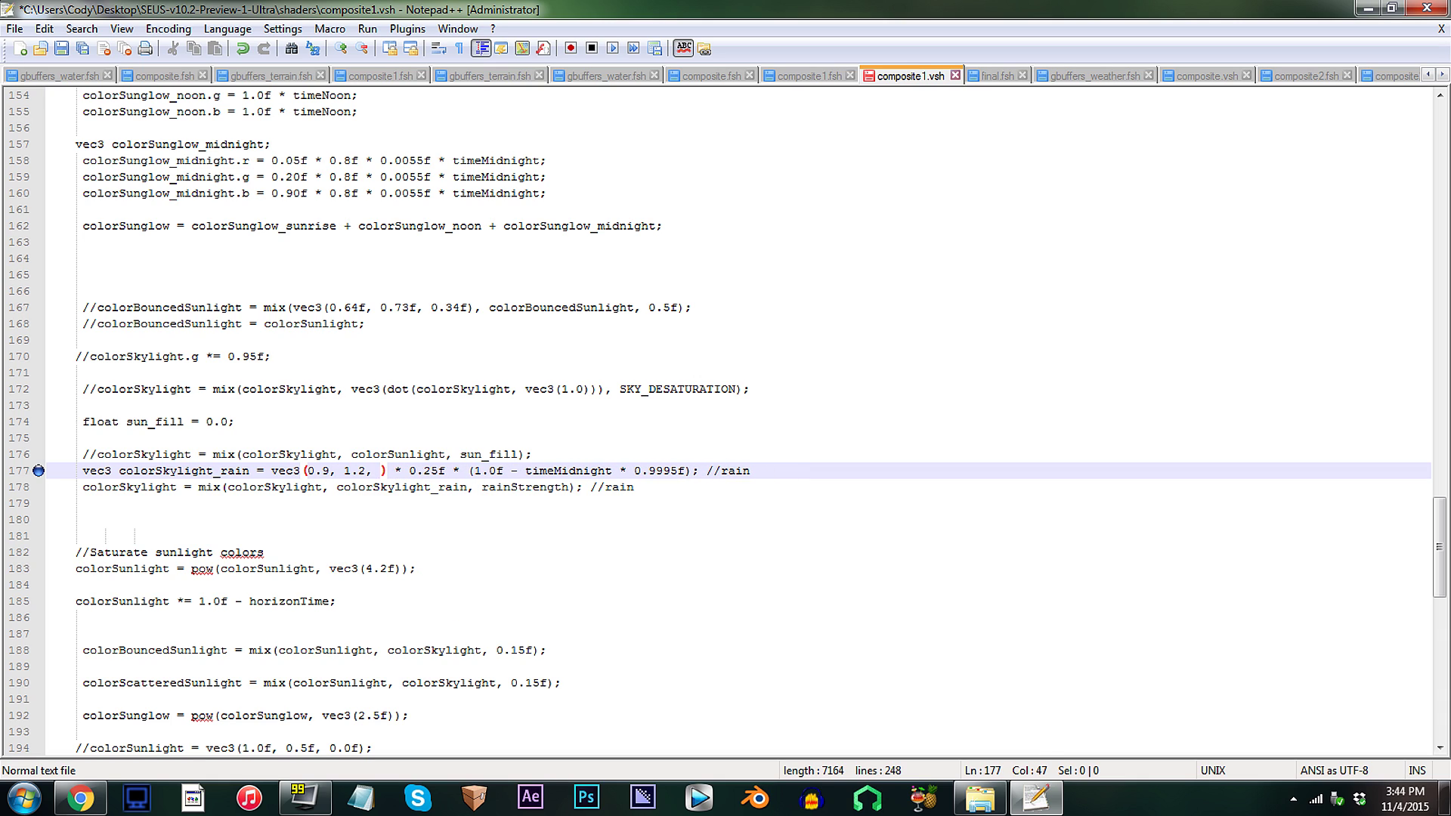
{"action": "type", "text": "2.4"}
Set the multiplier after the colorSkylight_rain vec3 on line 177 to 0.10f, then save composite1.vsh and close the editor
{"action": "key", "text": "Right"}
{"action": "key", "text": "Right"}
{"action": "key", "text": "Right"}
{"action": "key", "text": "Right"}
{"action": "key", "text": "BackSpace"}
{"action": "key", "text": "BackSpace"}
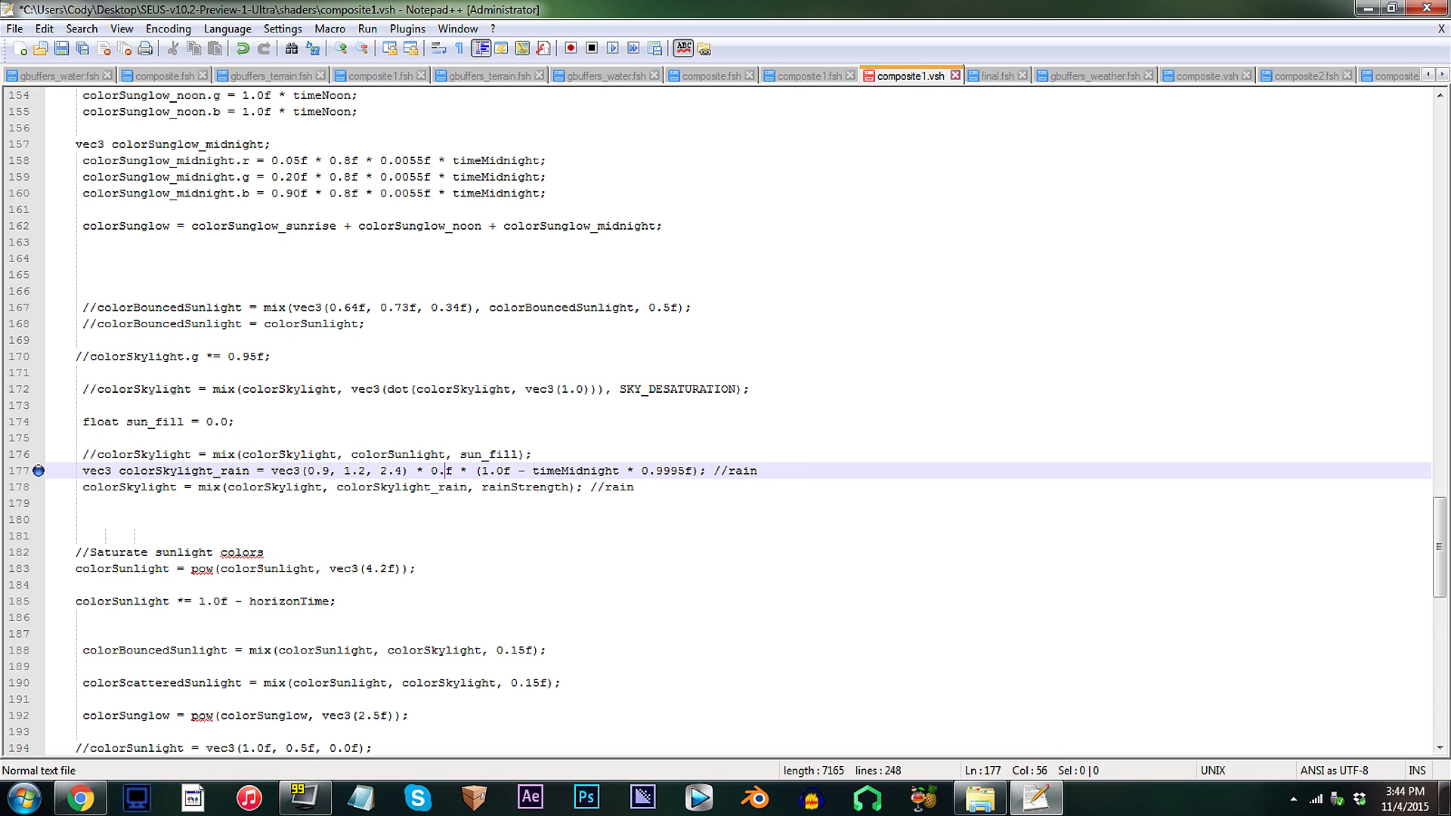
{"action": "left_click", "coordinate": [1424, 15]}
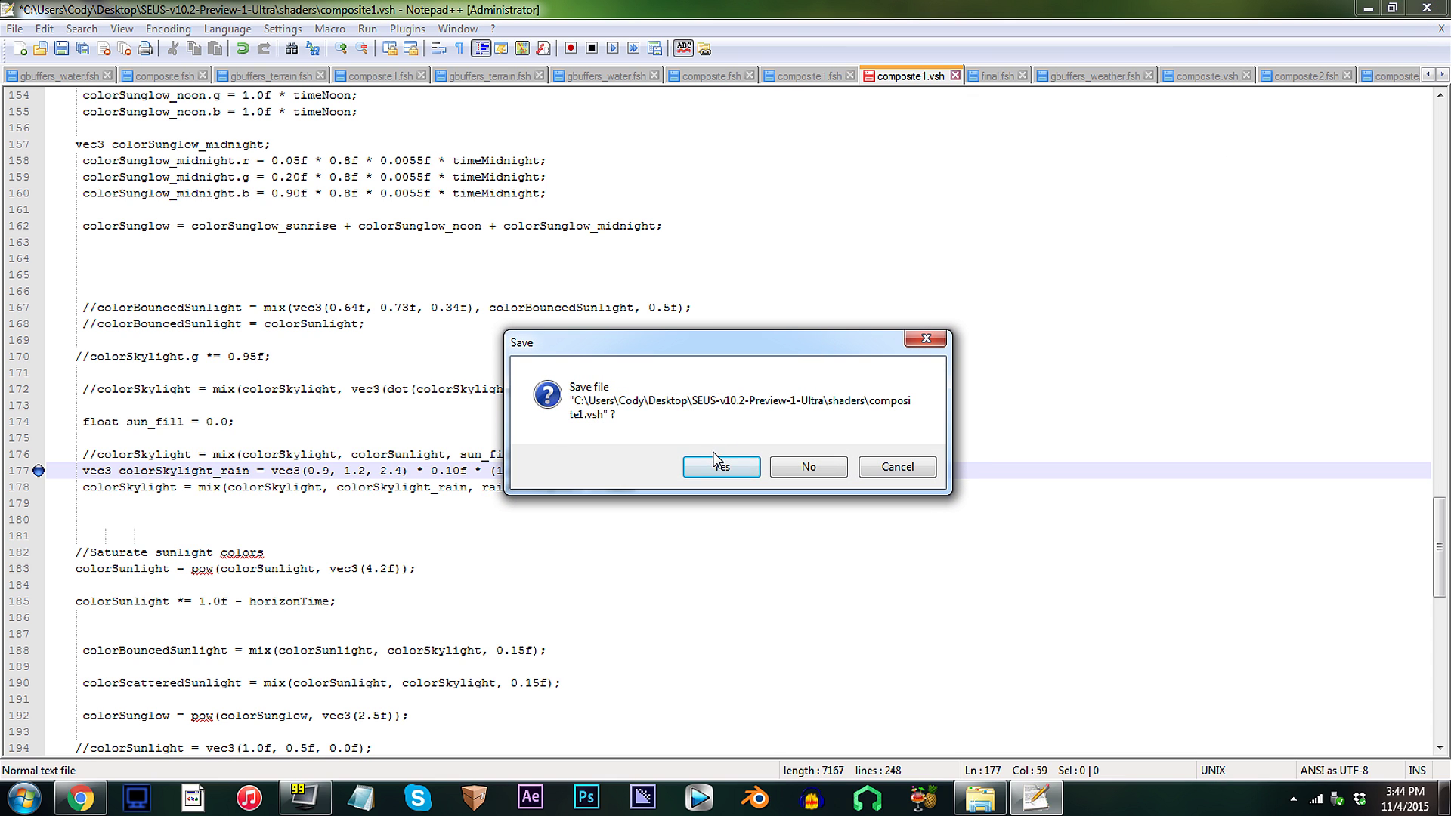
{"action": "left_click", "coordinate": [714, 455]}
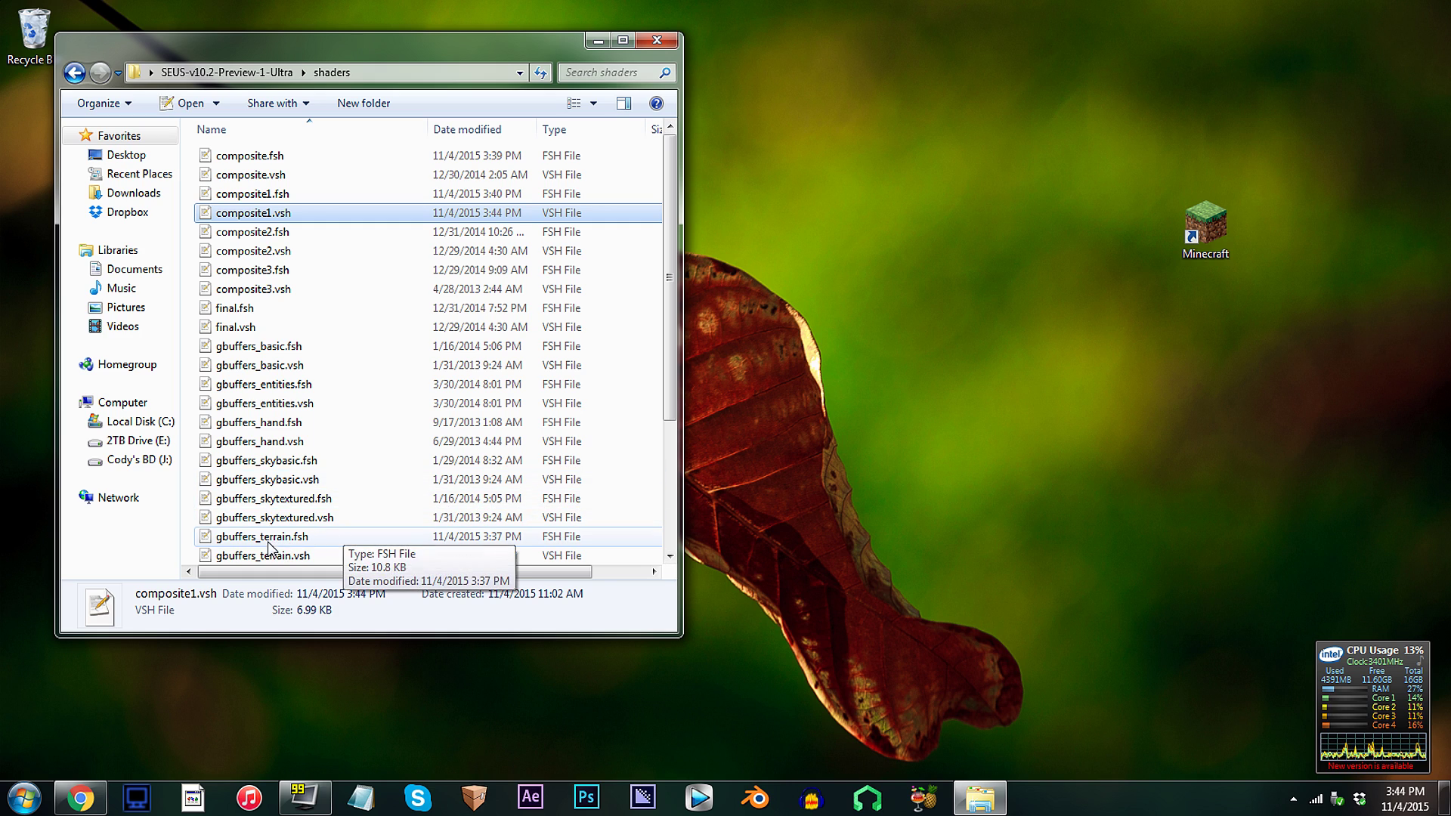
Open gbuffers_terrain.fsh and place the cursor in the spec.g statement on line 333
{"action": "left_click", "coordinate": [268, 543]}
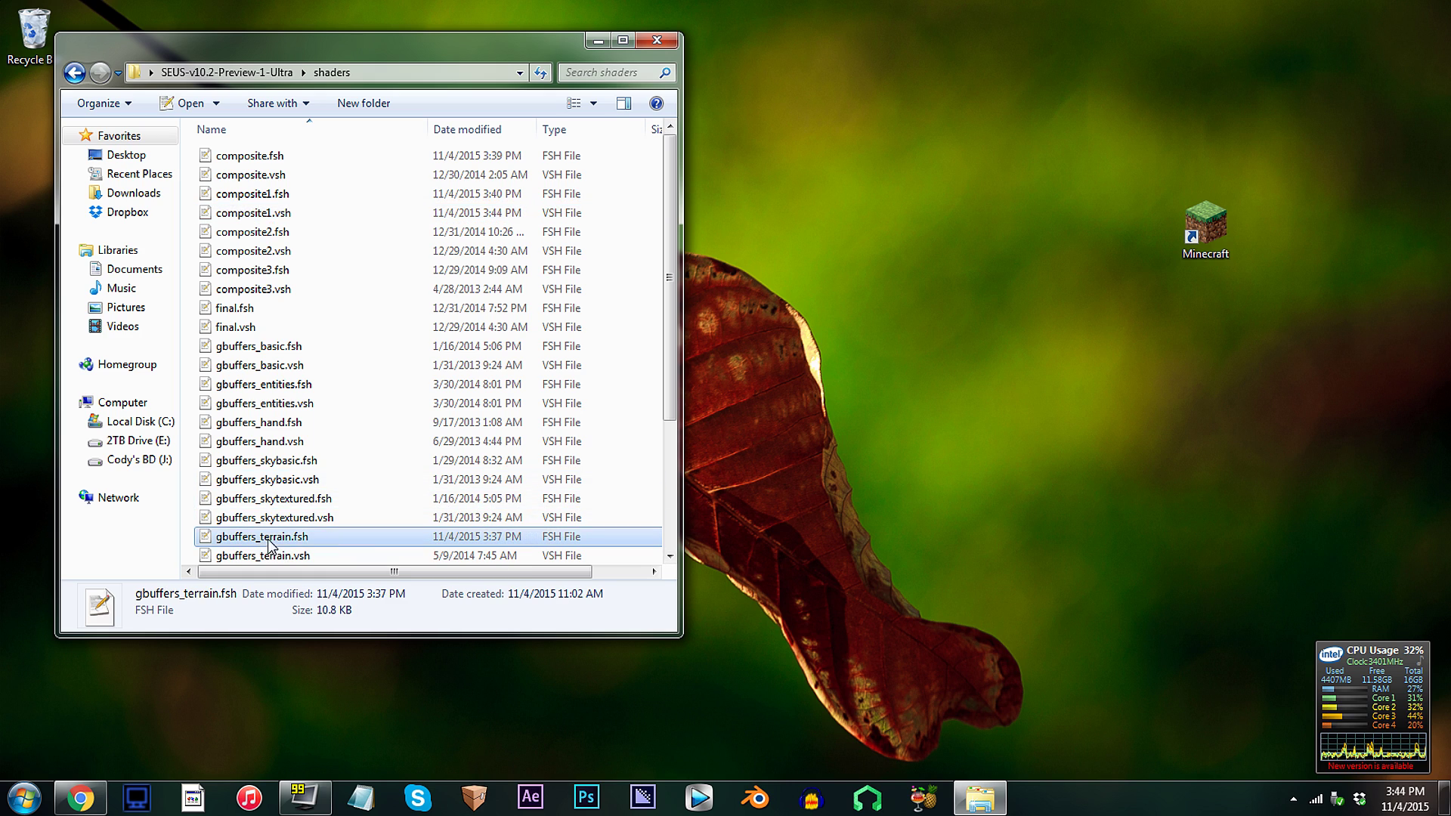
{"action": "double_click", "coordinate": [380, 541]}
{"action": "scroll", "coordinate": [1436, 551], "scroll_direction": "down", "scroll_amount": 3}
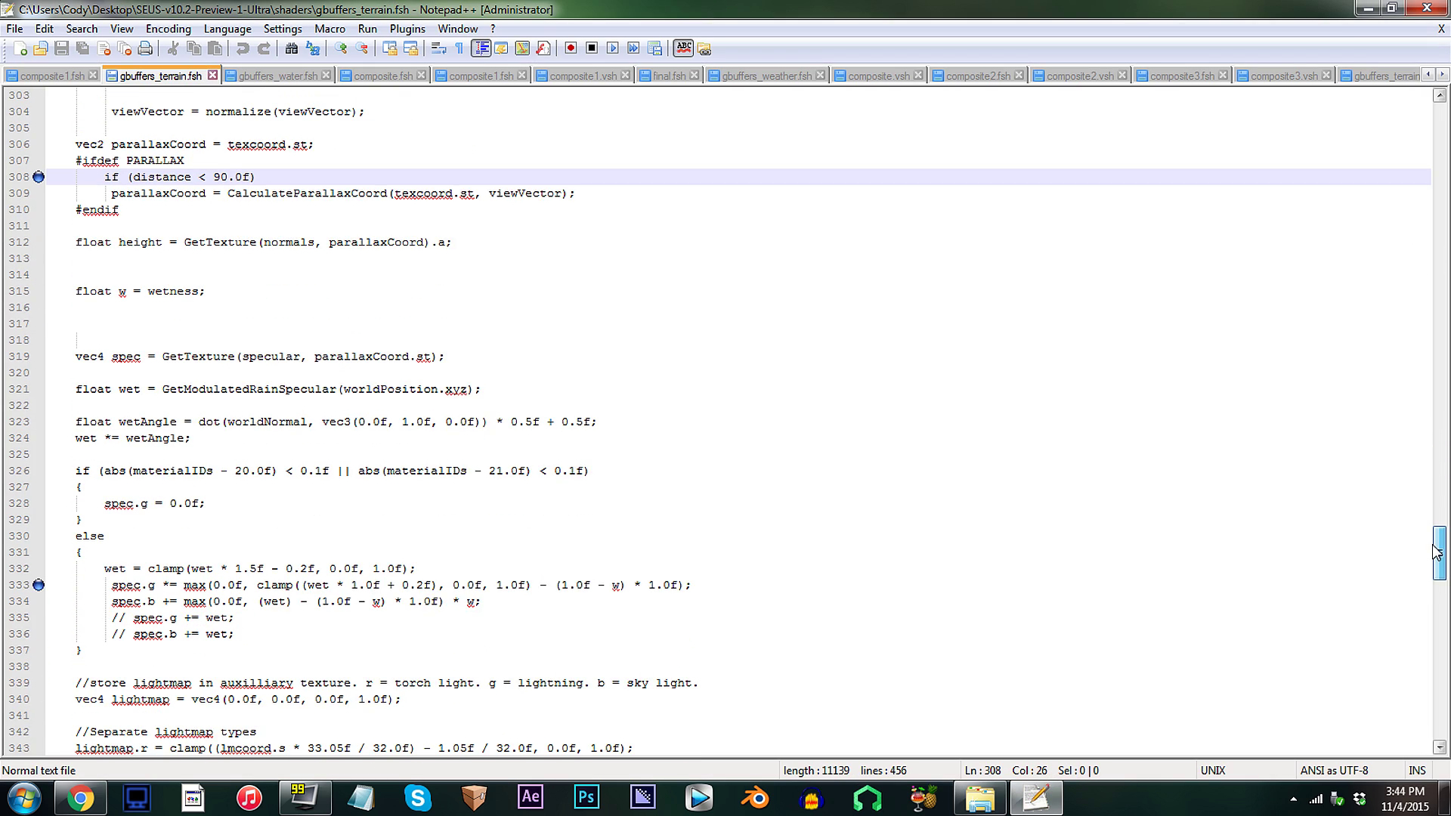
{"action": "scroll", "coordinate": [1436, 552], "scroll_direction": "down", "scroll_amount": 1}
{"action": "left_click", "coordinate": [111, 519]}
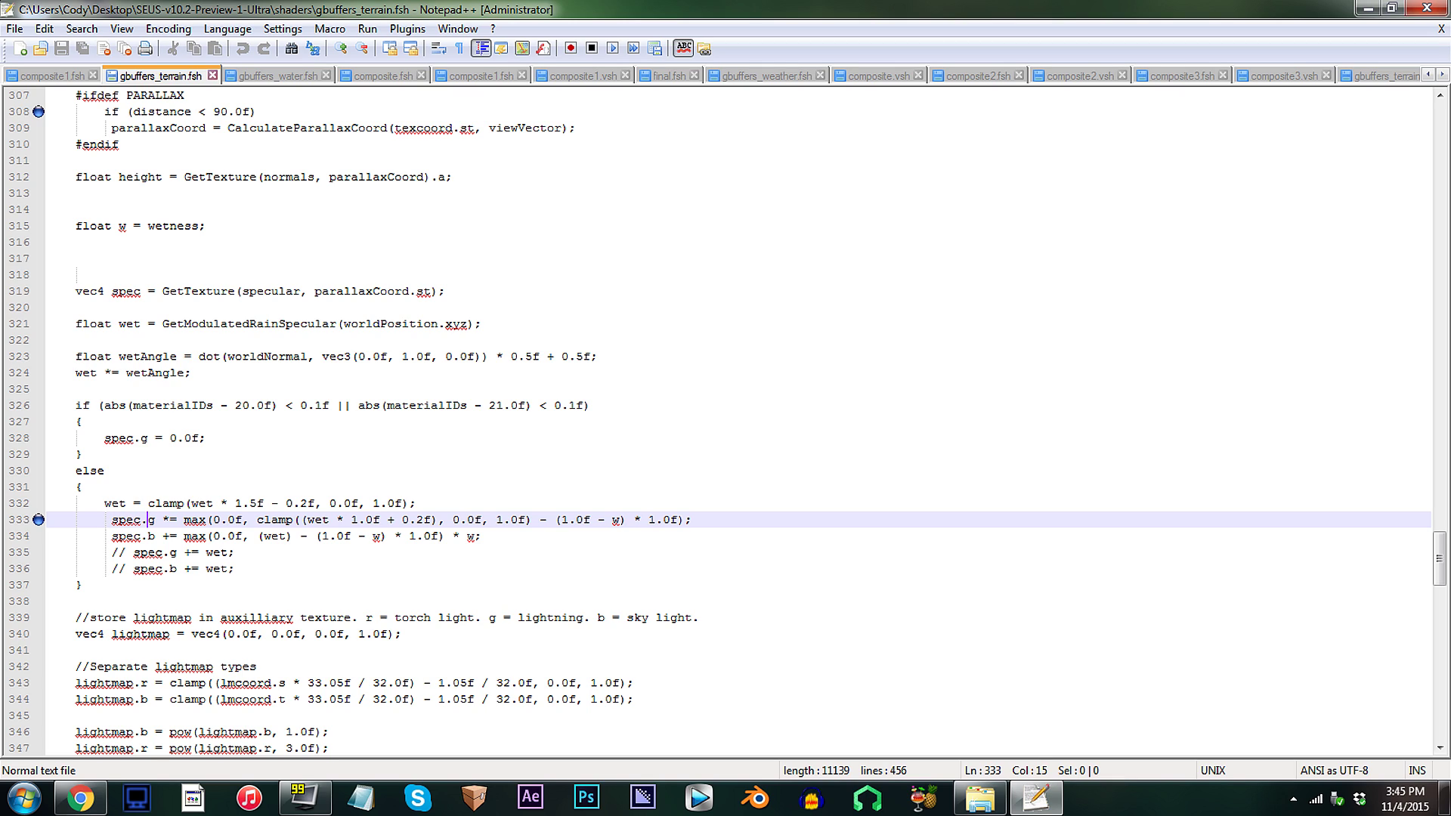
Change line 333's spec.g operator to += and its wet multiplier to 0.40f, saving gbuffers_terrain.fsh while closing the editor
{"action": "key", "text": "BackSpace"}
{"action": "type", "text": "+ 0.2"}
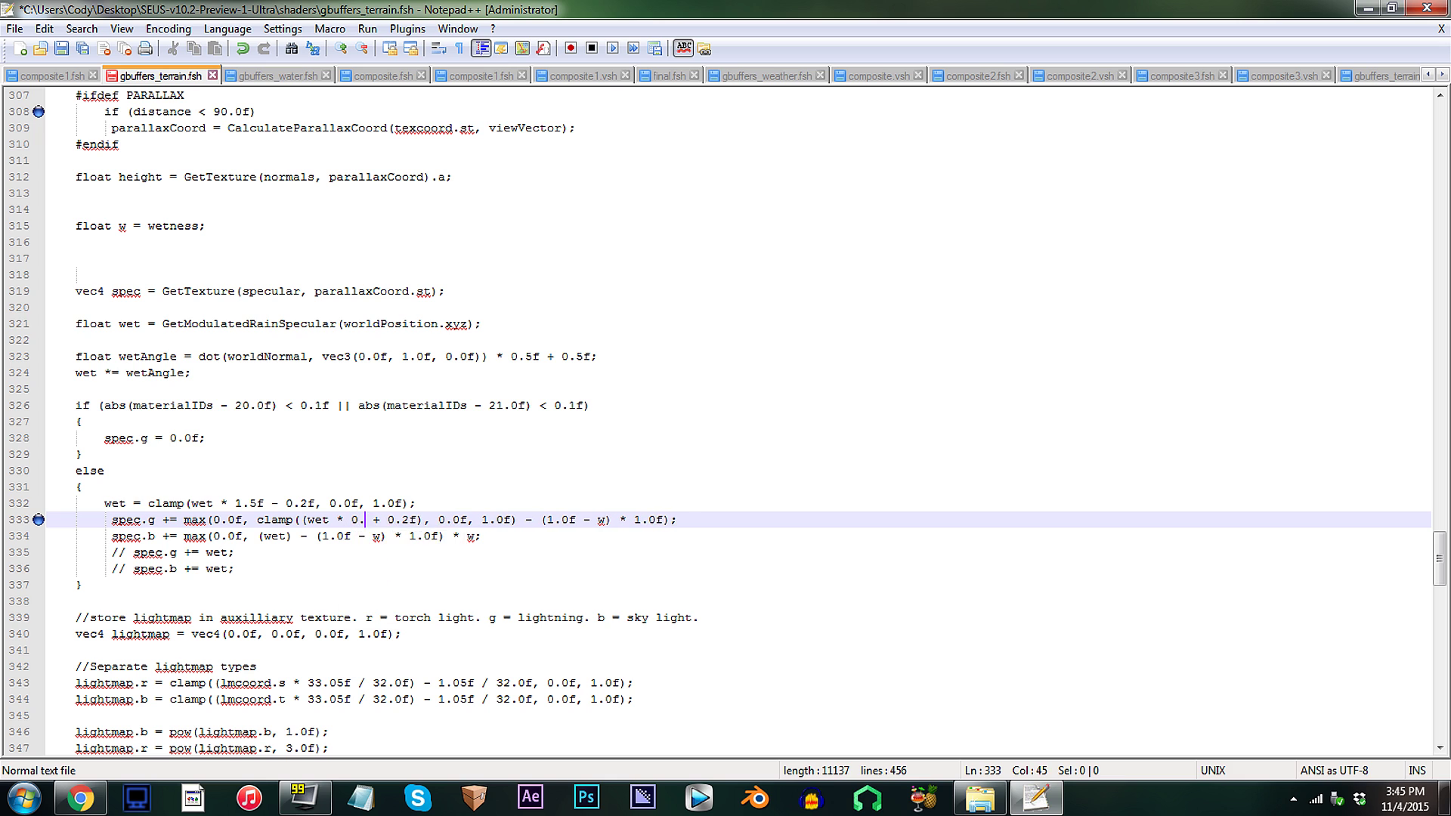
{"action": "type", "text": "f"}
{"action": "left_click", "coordinate": [1415, 10]}
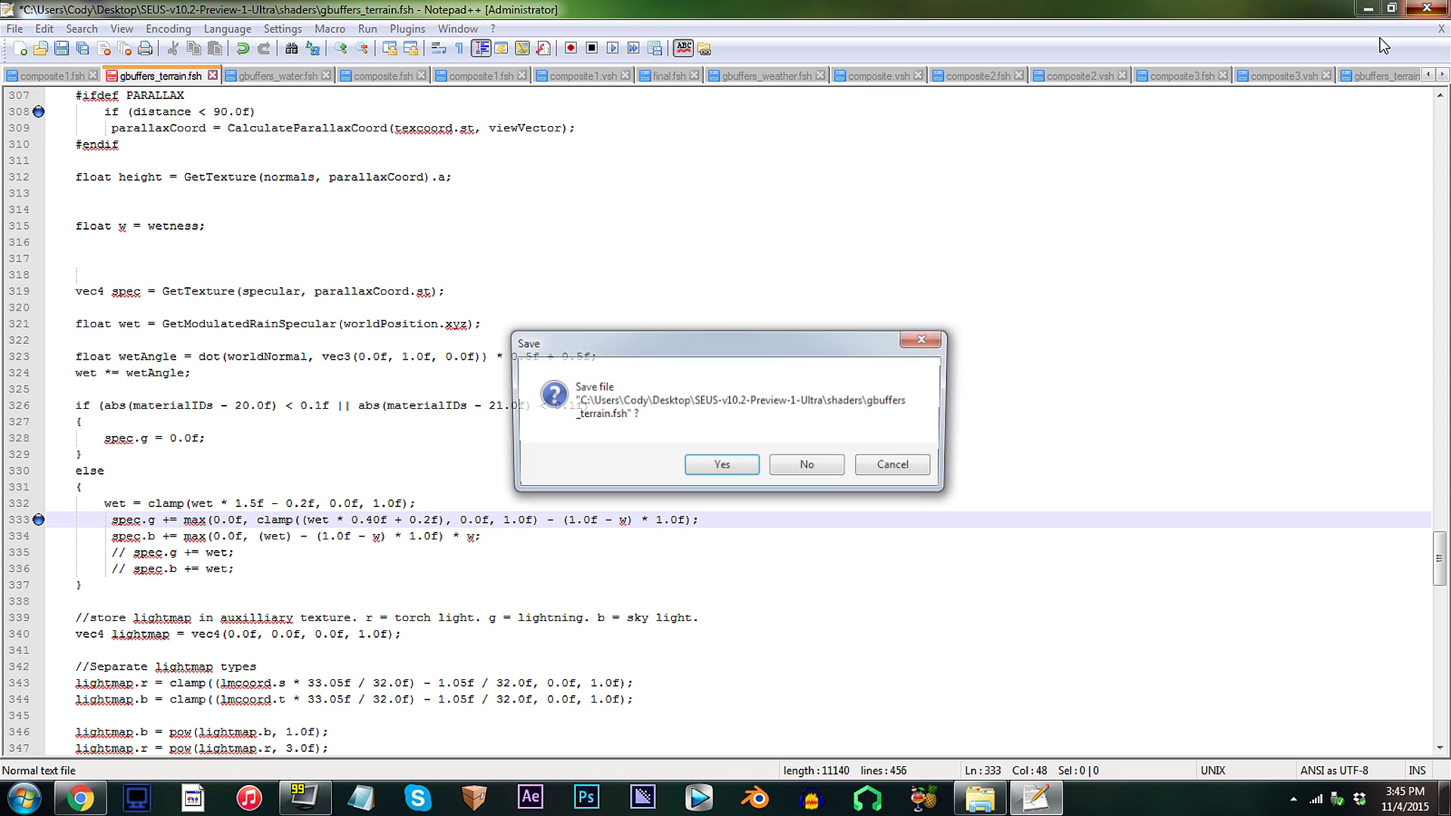
{"action": "left_click", "coordinate": [690, 466]}
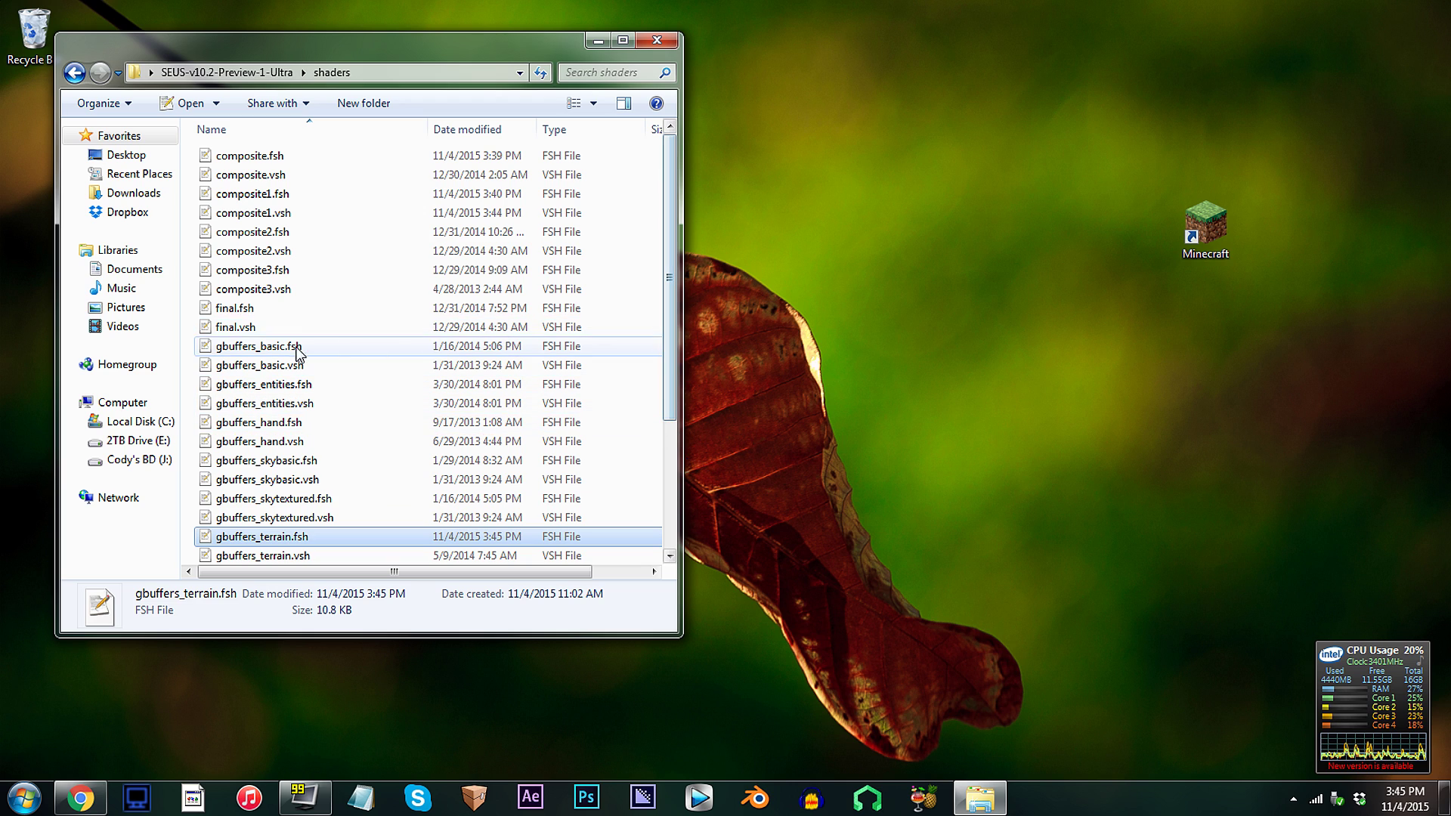
Open final.fsh and place the cursor in the fogDensity value on line 723
{"action": "left_click", "coordinate": [239, 311]}
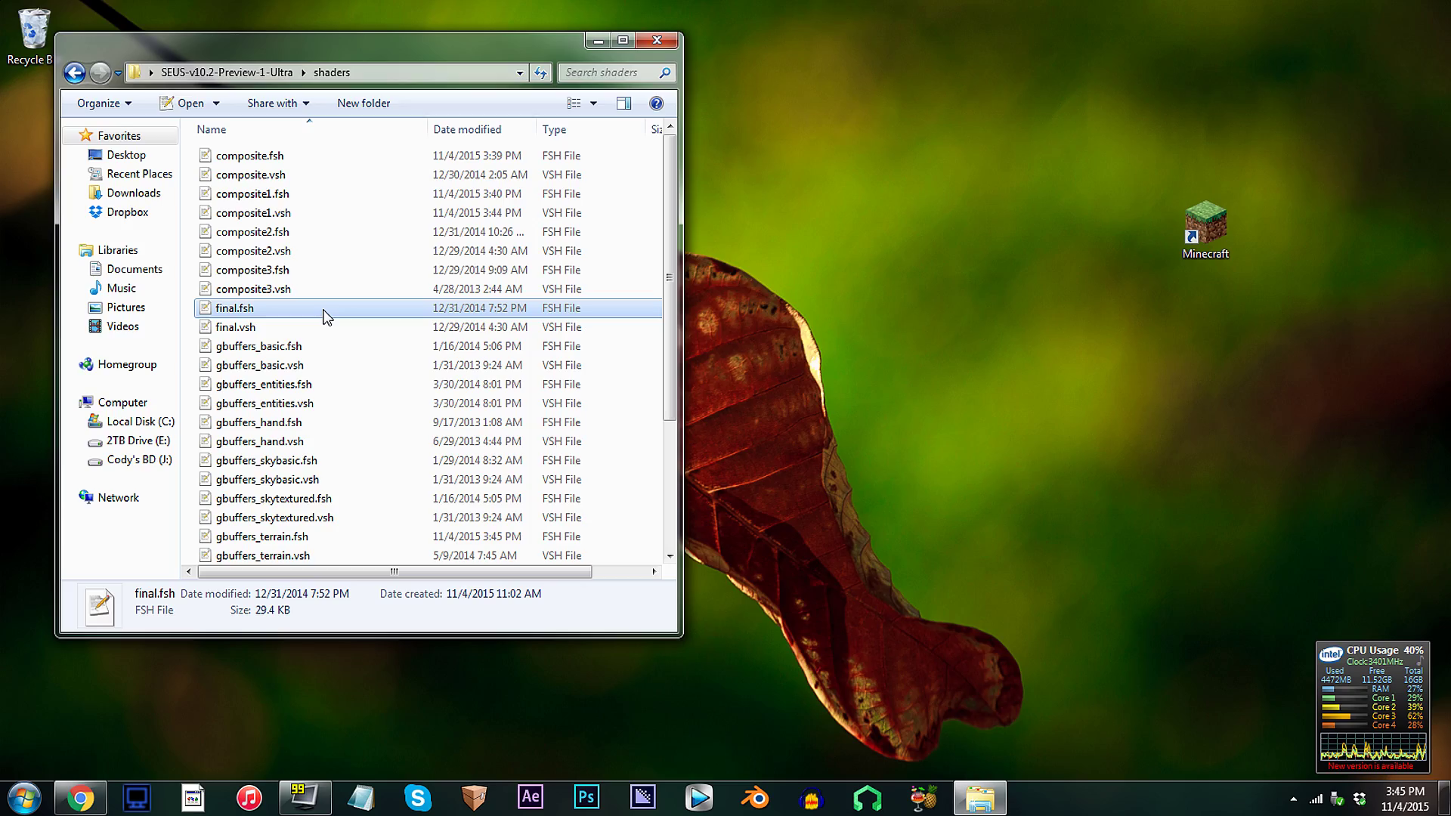
{"action": "double_click", "coordinate": [326, 316]}
{"action": "left_click_drag", "start_coordinate": [1439, 98], "coordinate": [1439, 589]}
{"action": "left_click", "coordinate": [214, 308]}
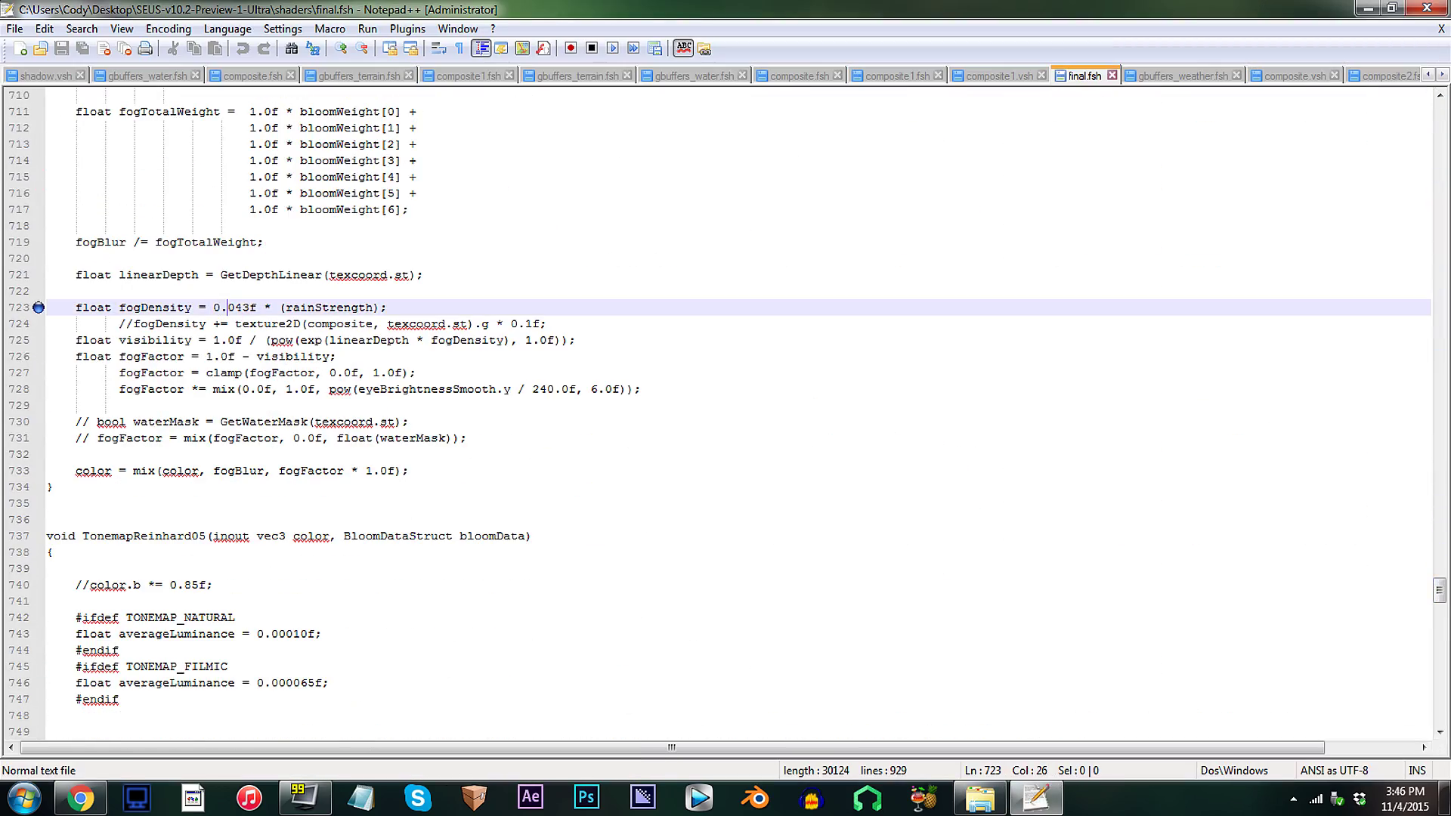
Set fogDensity on line 723 to 0.110f, then save final.fsh and close the editor
{"action": "key", "text": "BackSpace"}
{"action": "key", "text": "BackSpace"}
{"action": "type", "text": "110"}
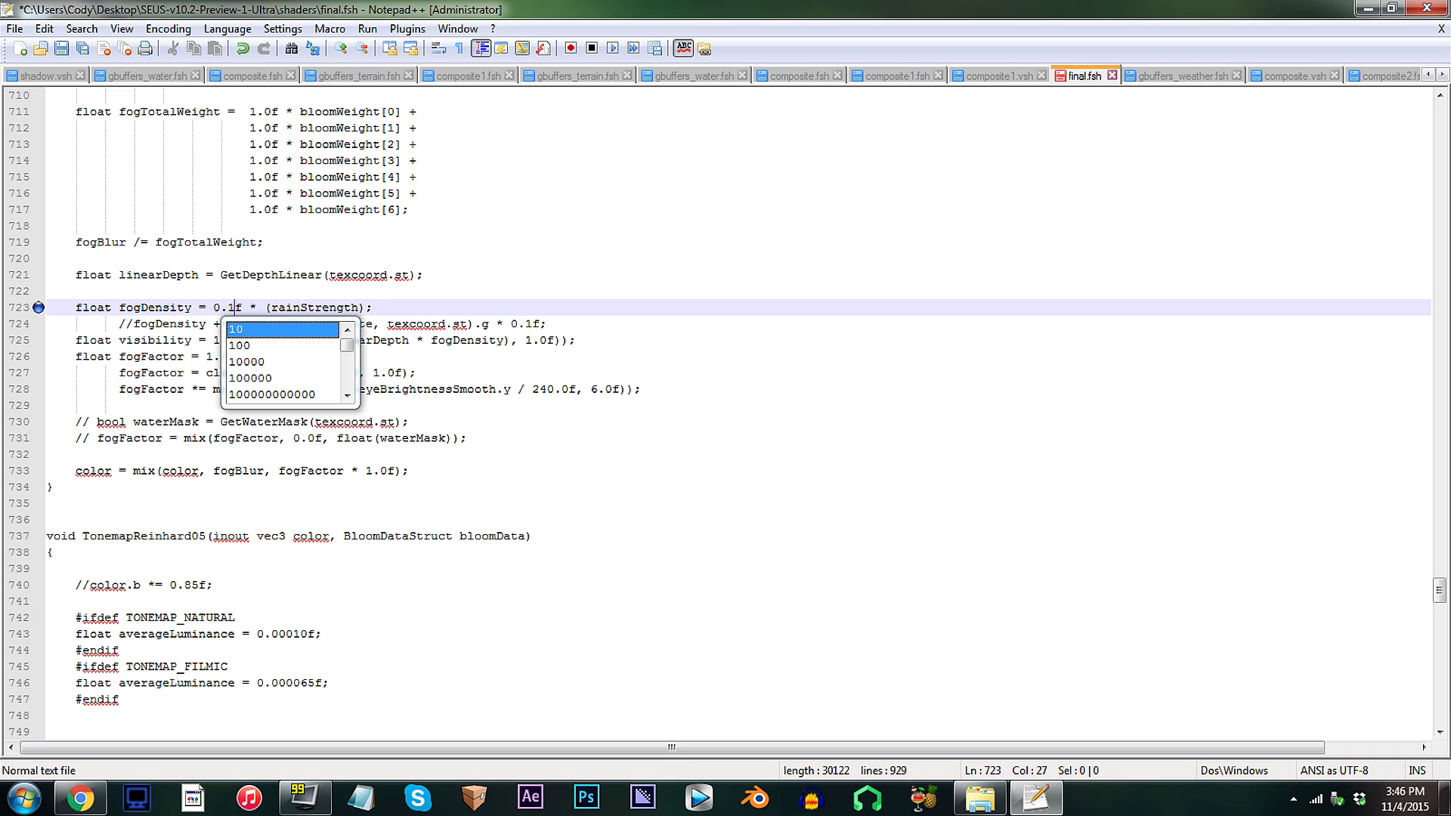
{"action": "left_click", "coordinate": [1434, 15]}
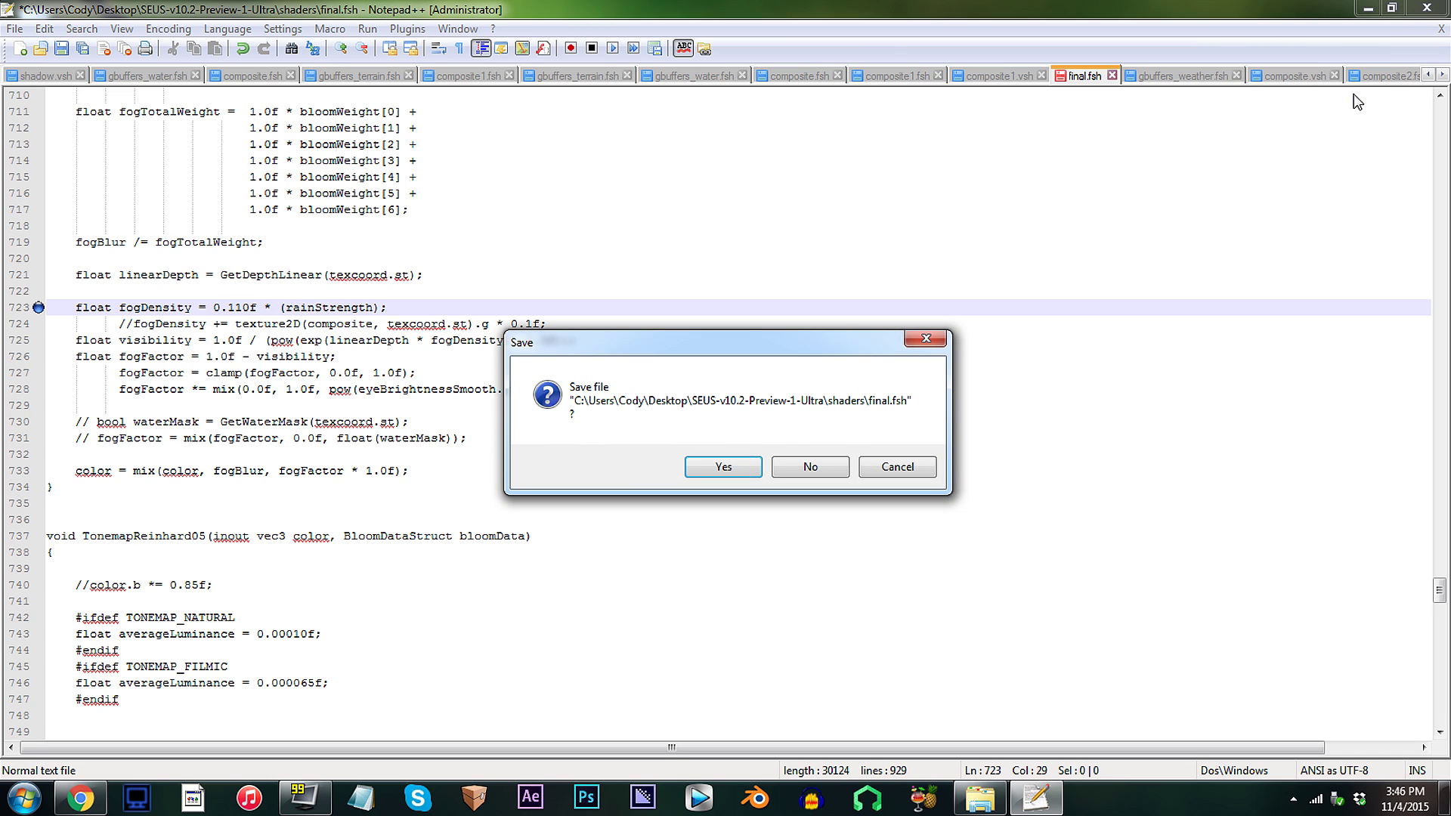
{"action": "left_click", "coordinate": [737, 465]}
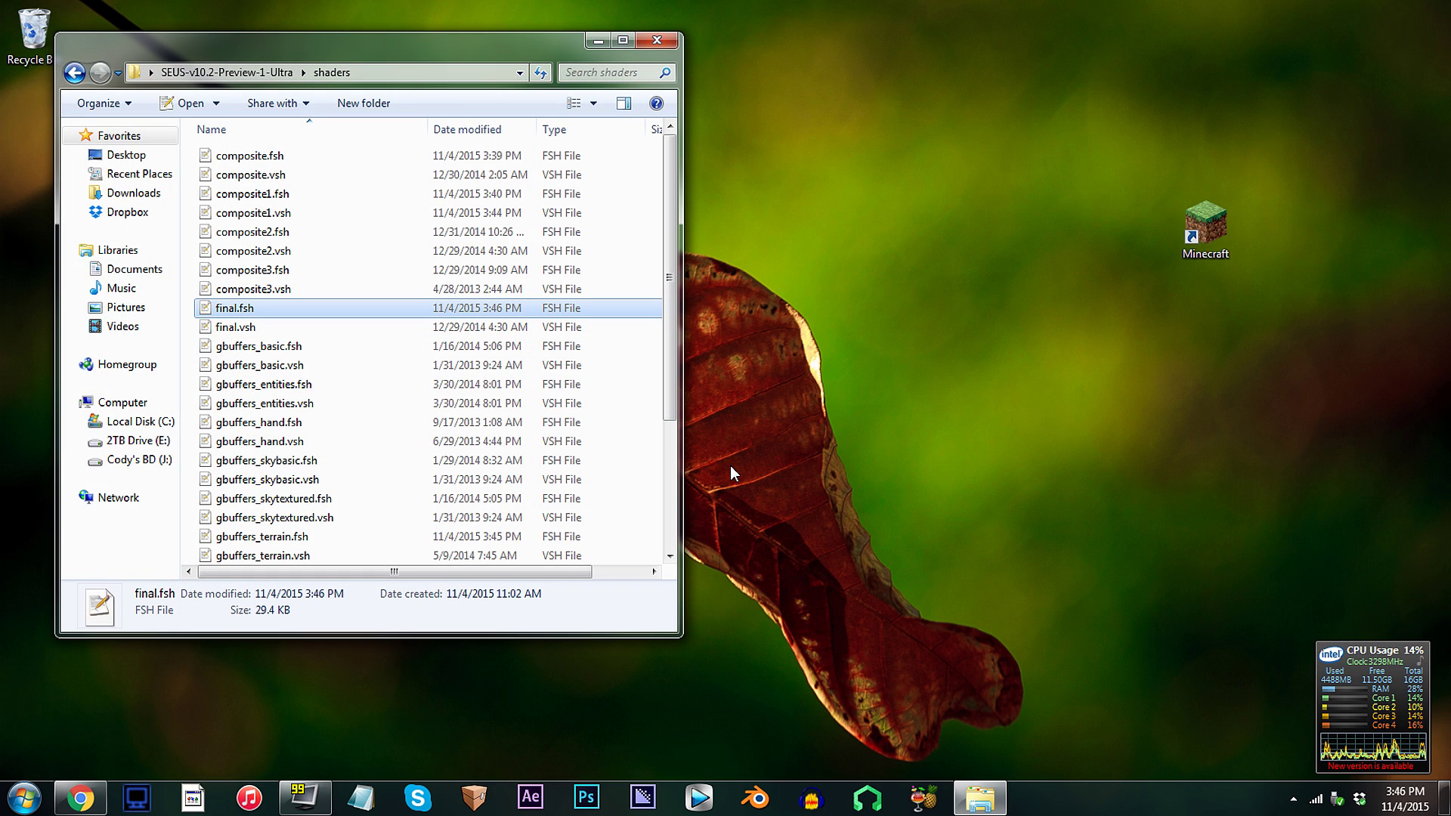
Open the shaders folder of Continuum 1.0 - Cinematic in a second window beside the SEUS shaders folder
{"action": "left_click_drag", "start_coordinate": [671, 228], "coordinate": [671, 380]}
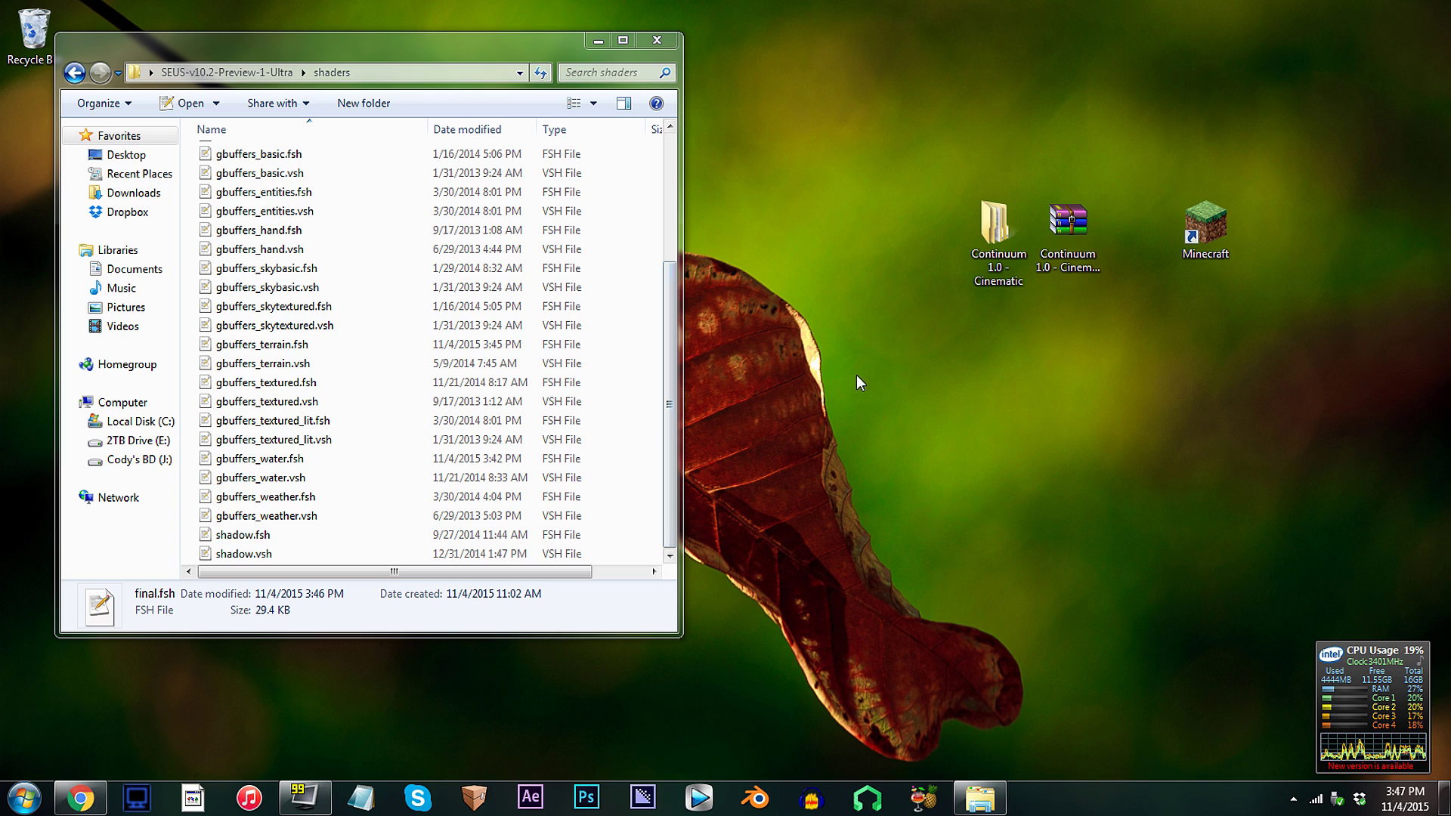
{"action": "double_click", "coordinate": [994, 224]}
{"action": "left_click_drag", "start_coordinate": [536, 98], "coordinate": [1152, 57]}
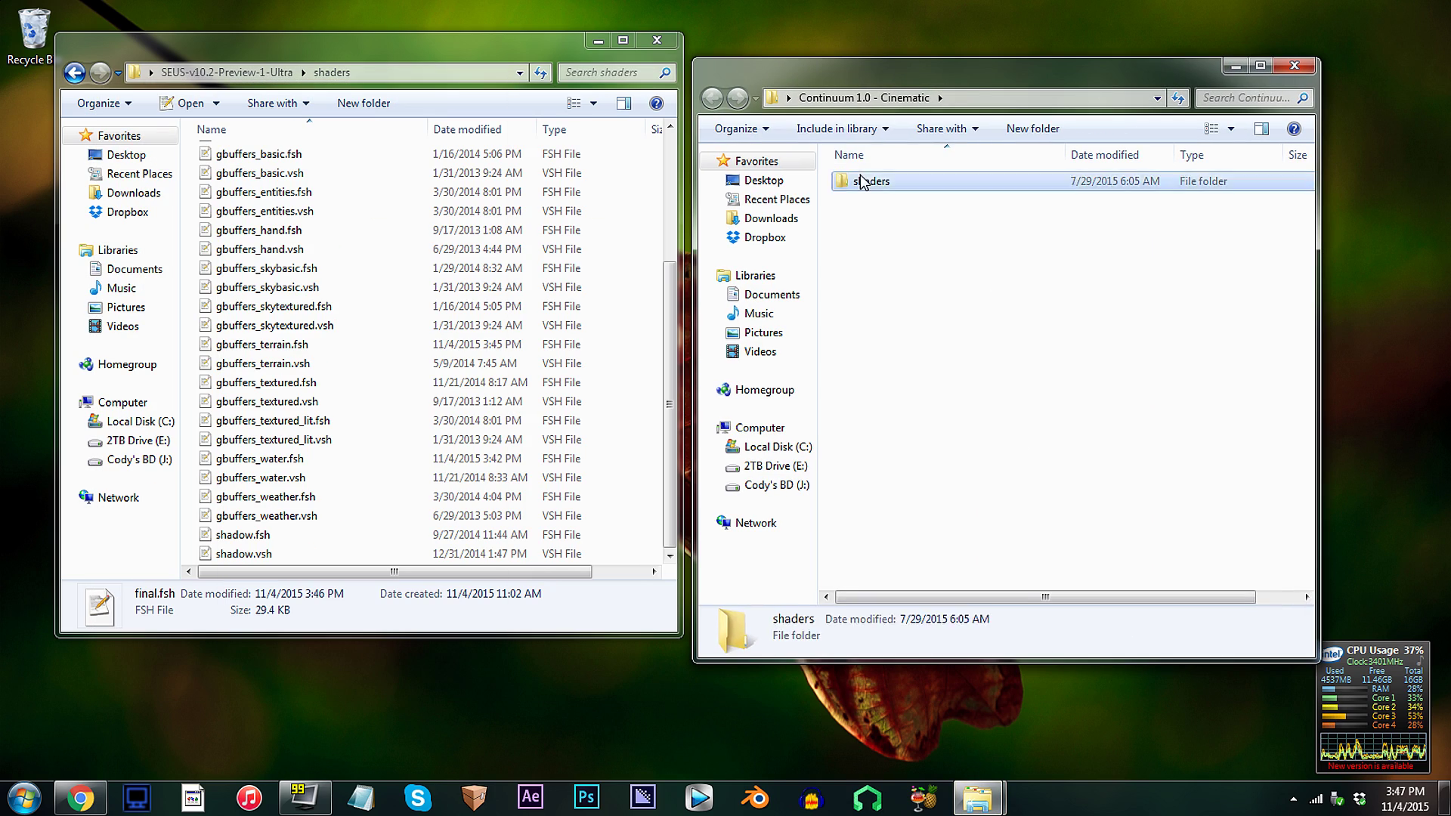
{"action": "double_click", "coordinate": [891, 159]}
{"action": "scroll", "coordinate": [945, 506], "scroll_direction": "down", "scroll_amount": 4}
Delete gbuffers_weather.fsh and gbuffers_weather.vsh from the SEUS shaders folder
{"action": "left_click", "coordinate": [250, 497]}
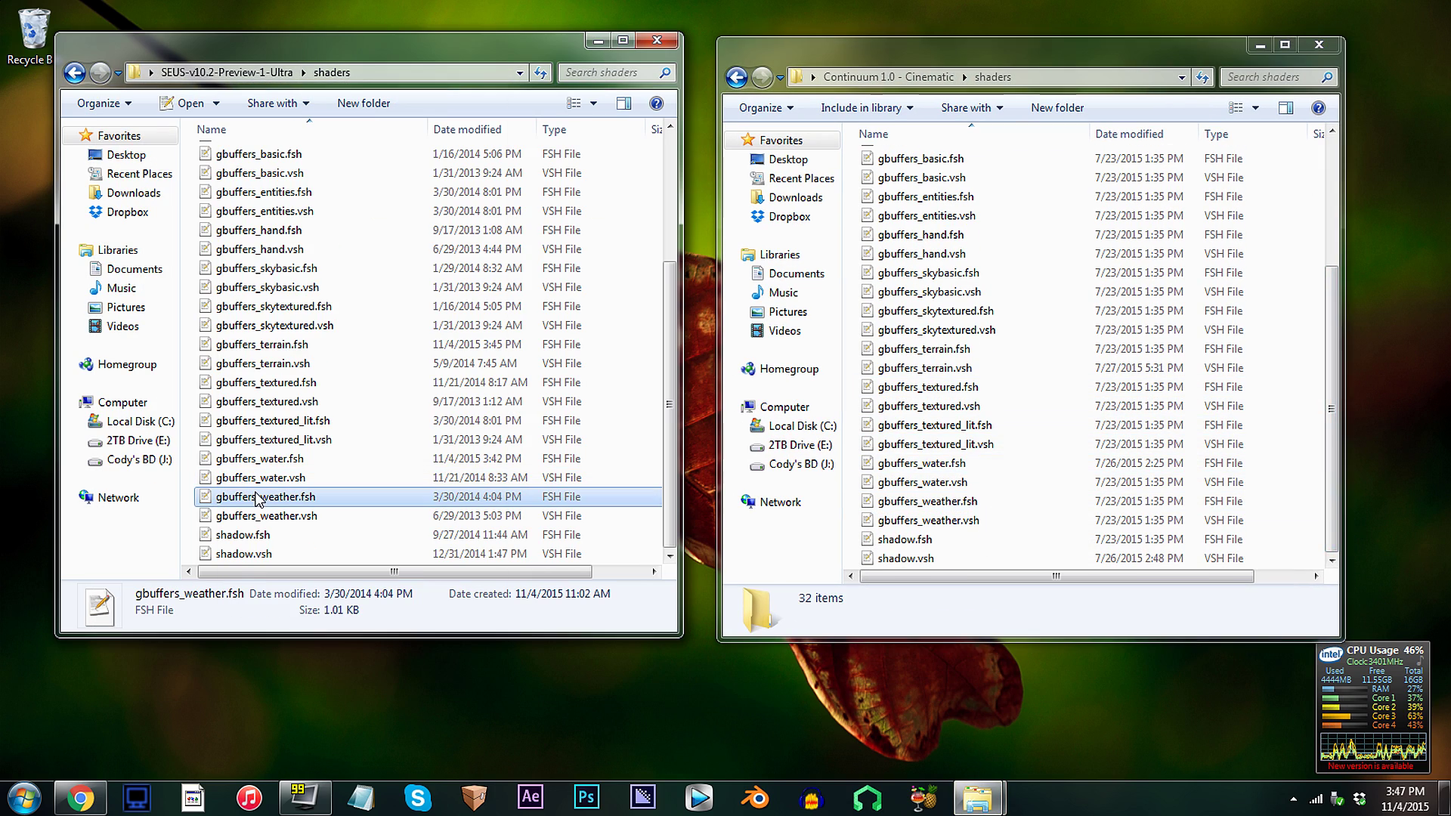
{"action": "key", "text": "Delete"}
{"action": "key", "text": "Return"}
{"action": "left_click", "coordinate": [250, 516]}
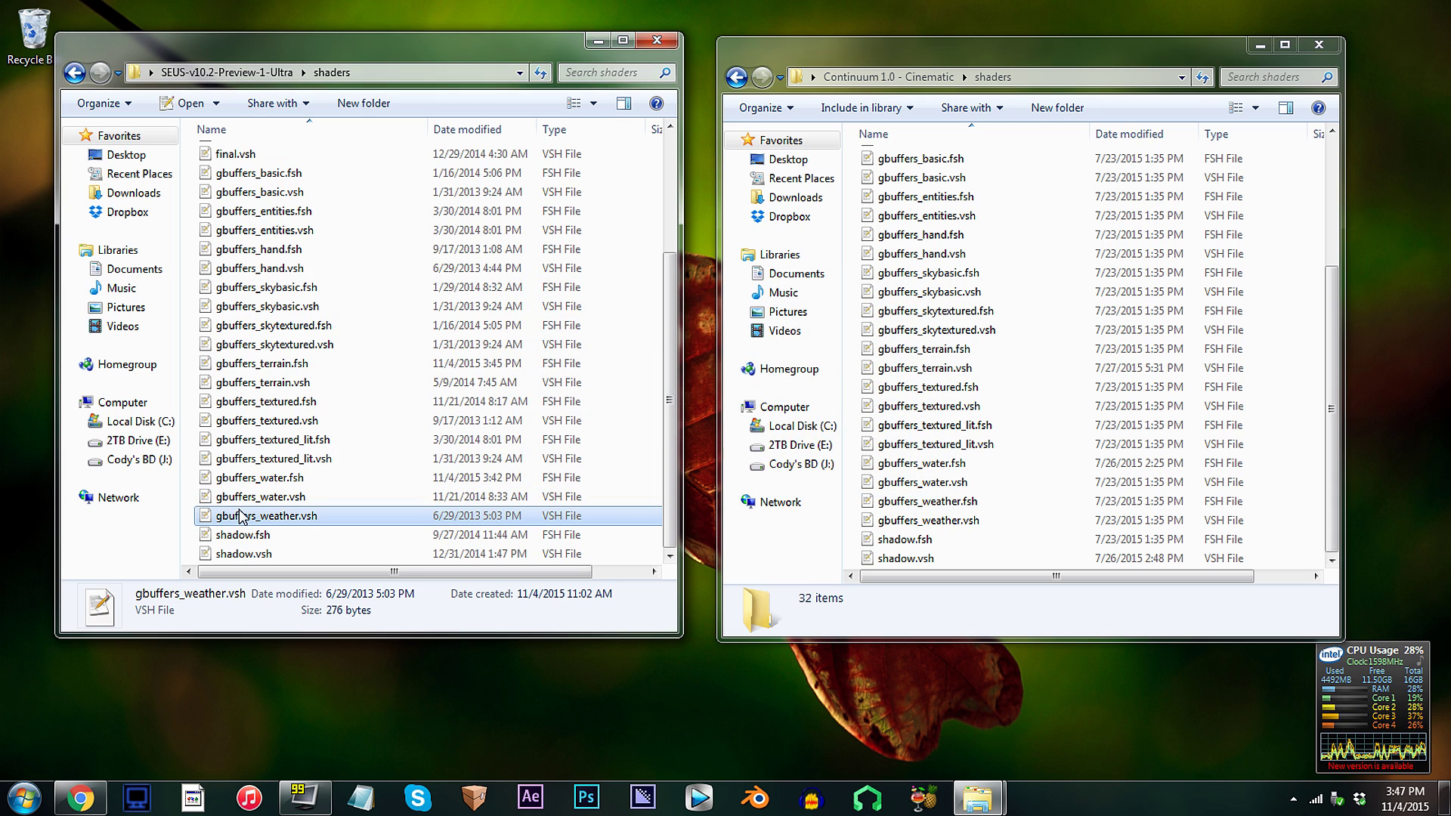
{"action": "key", "text": "Delete"}
{"action": "key", "text": "Return"}
Copy gbuffers_weather.fsh and gbuffers_weather.vsh from the Continuum shaders folder into the SEUS shaders folder, then close the Continuum window
{"action": "left_click", "coordinate": [928, 501]}
{"action": "left_click", "coordinate": [927, 520], "text": "shift"}
{"action": "right_click", "coordinate": [893, 506]}
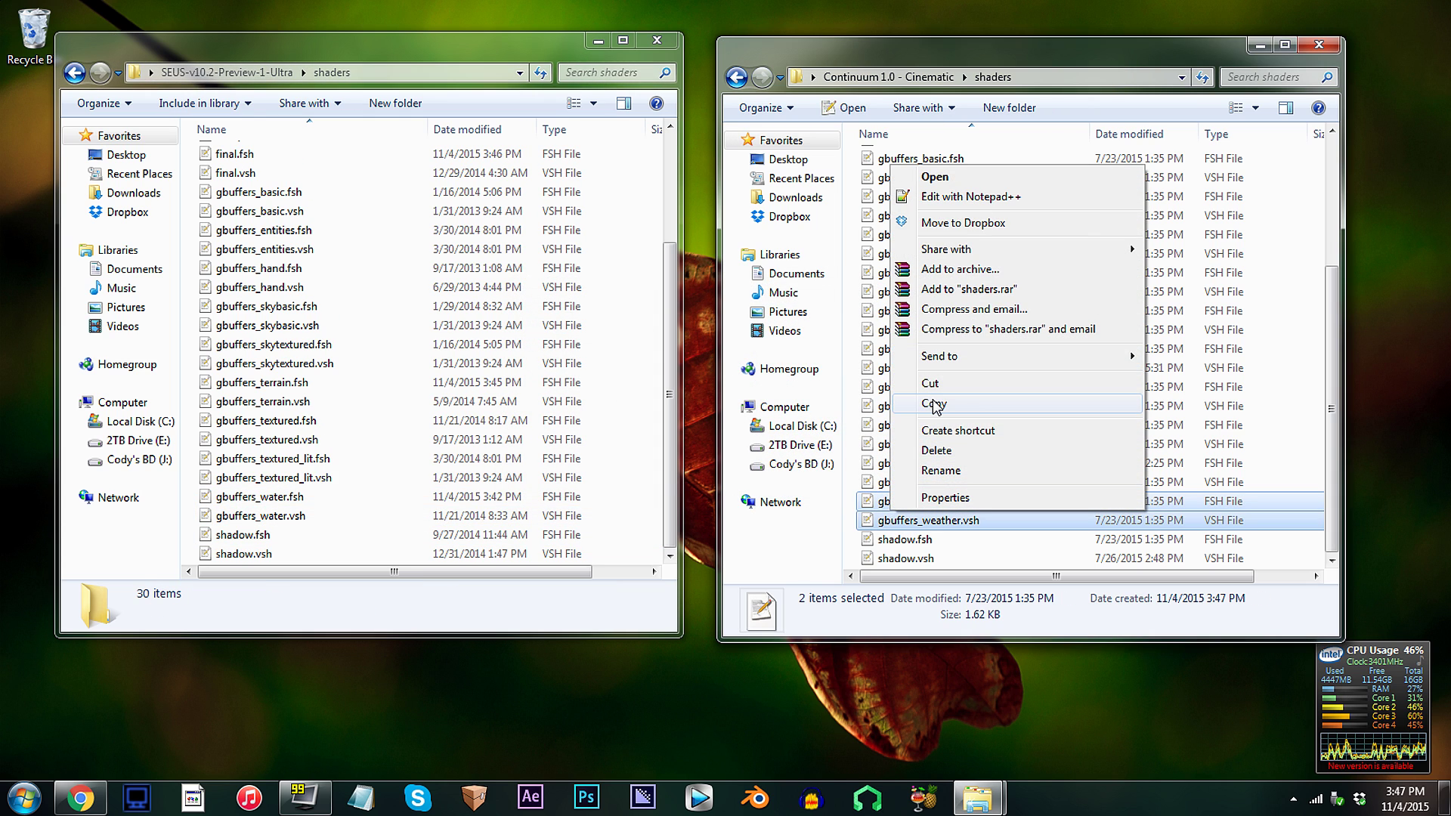
{"action": "left_click", "coordinate": [934, 403]}
{"action": "right_click", "coordinate": [198, 391]}
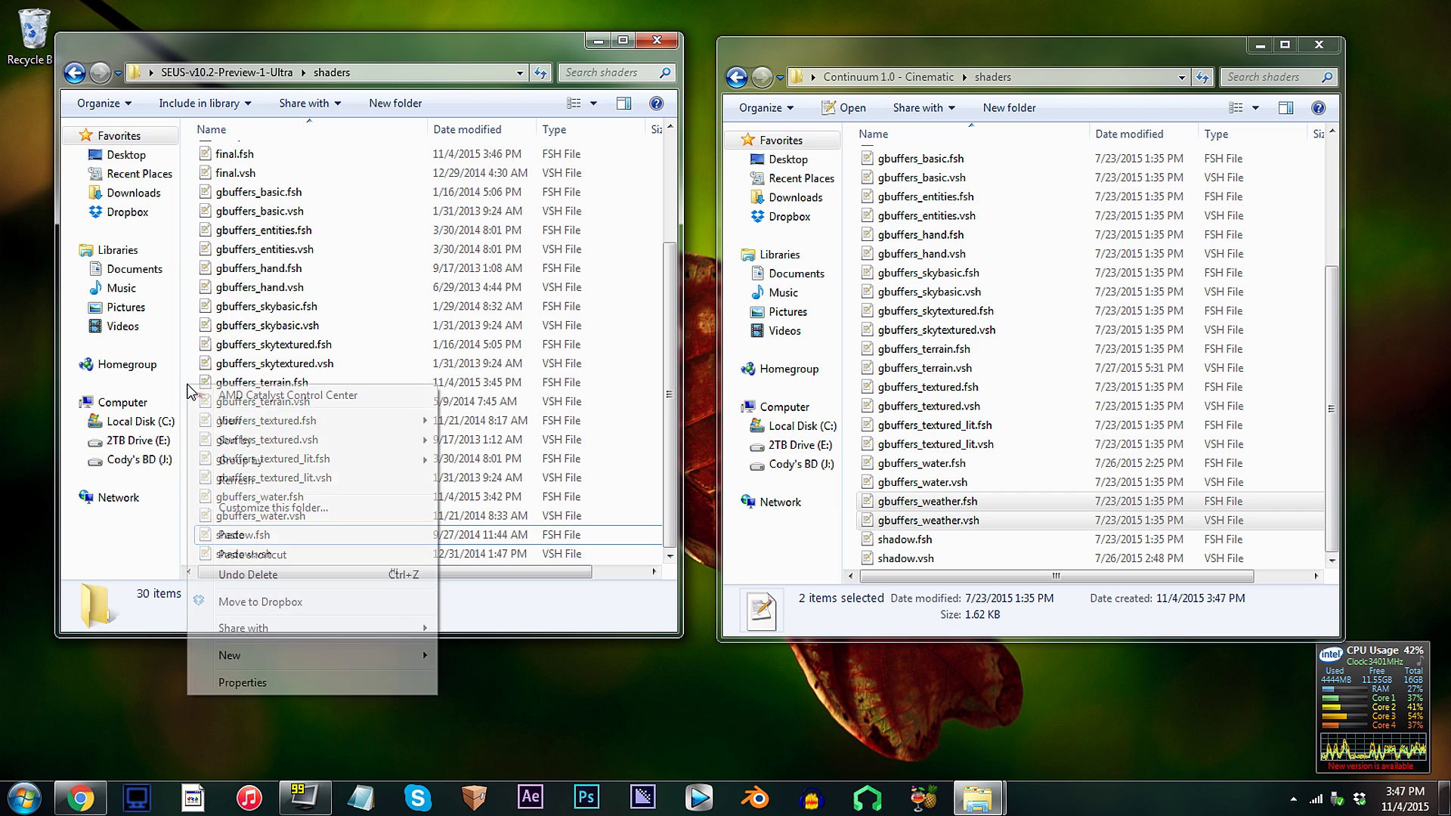
{"action": "left_click", "coordinate": [229, 530]}
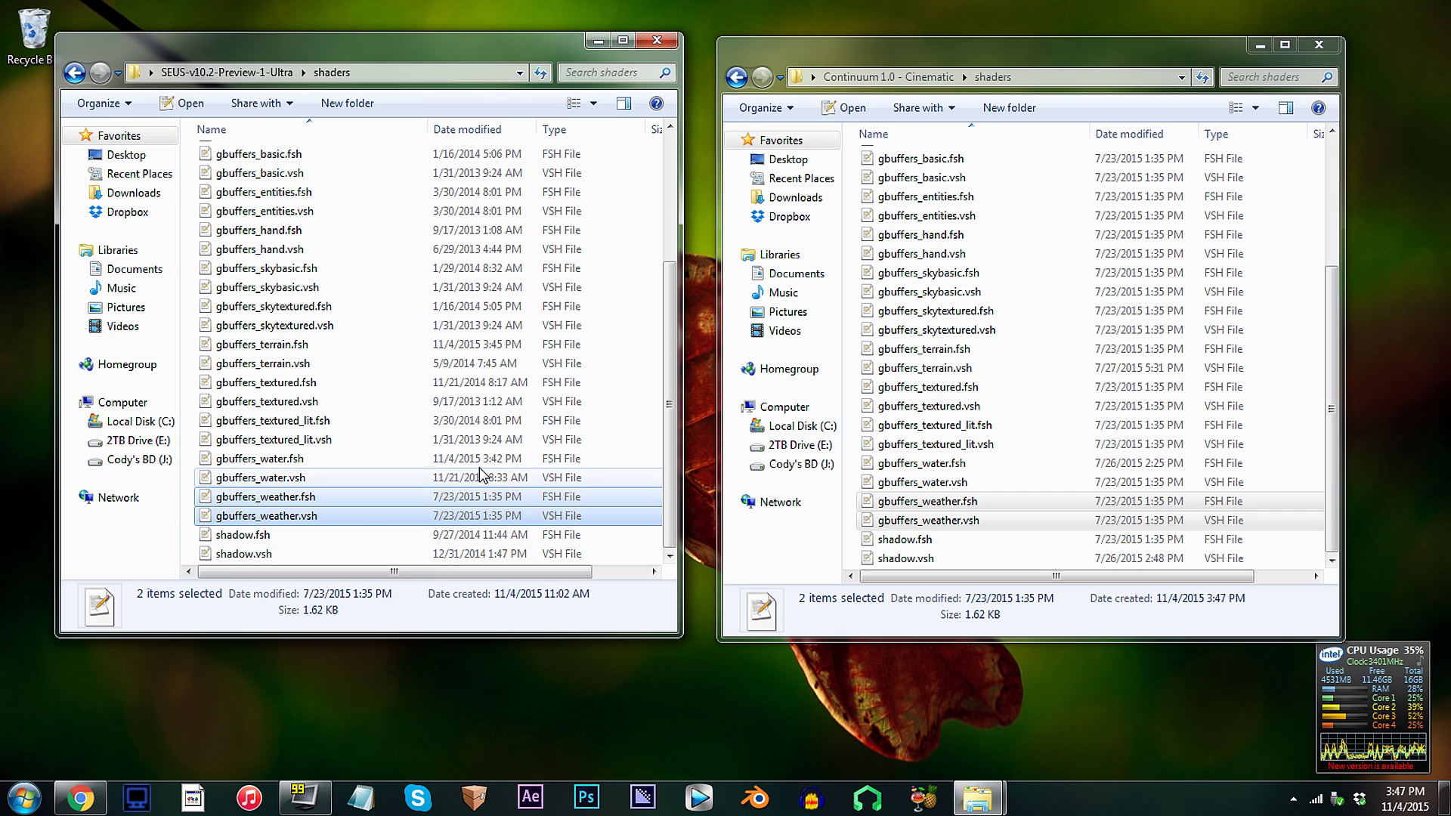
{"action": "left_click", "coordinate": [1319, 45]}
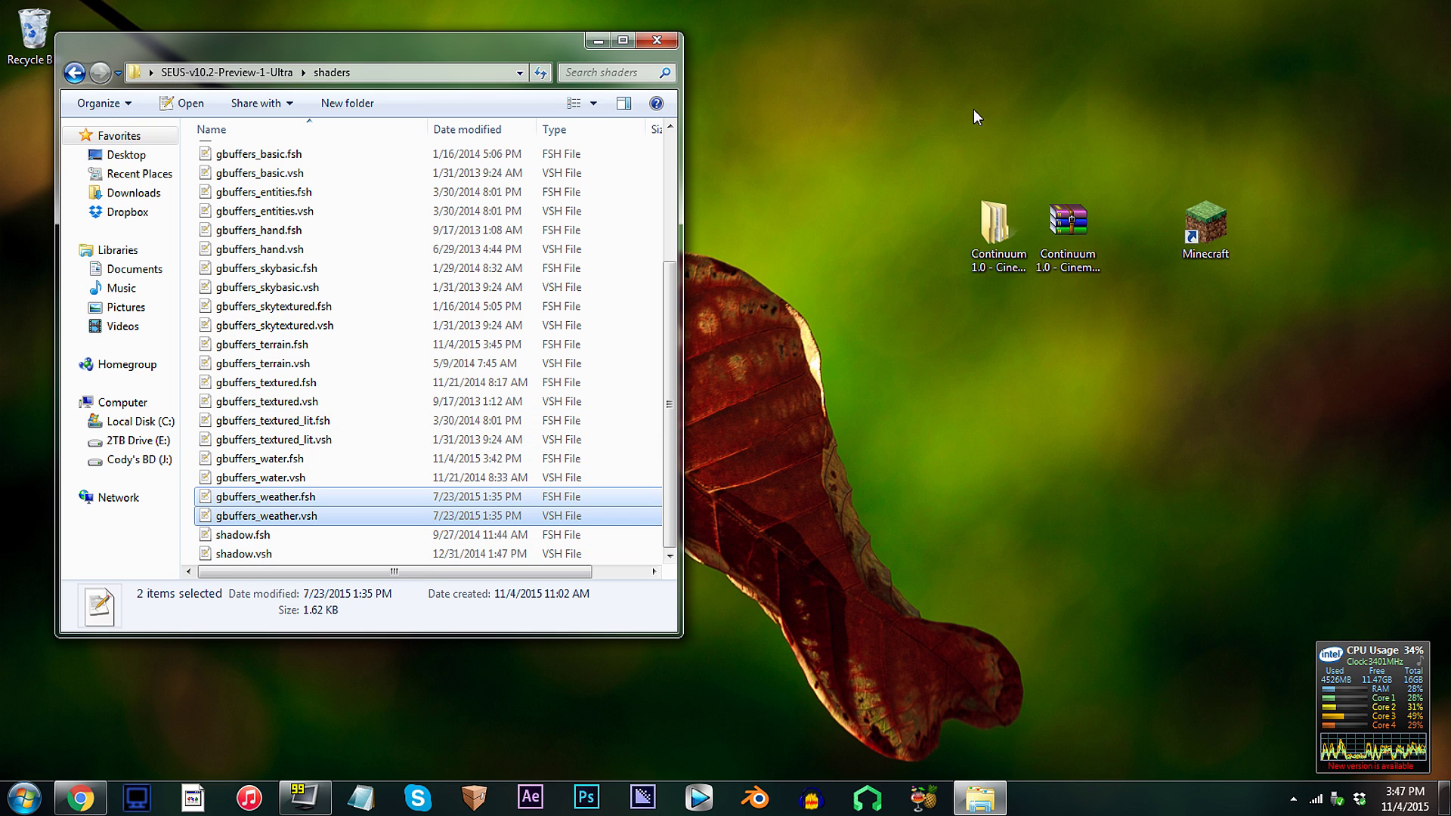